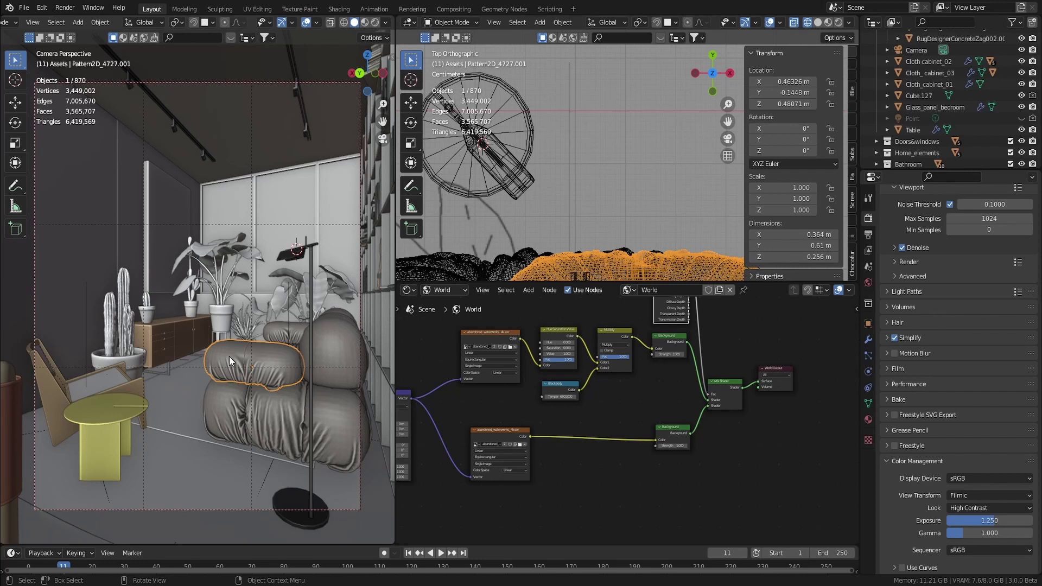
- Enable the Mist, Denoising Data, Glossy Direct and Glossy Indirect passes for the view layer
left_click(869, 249)
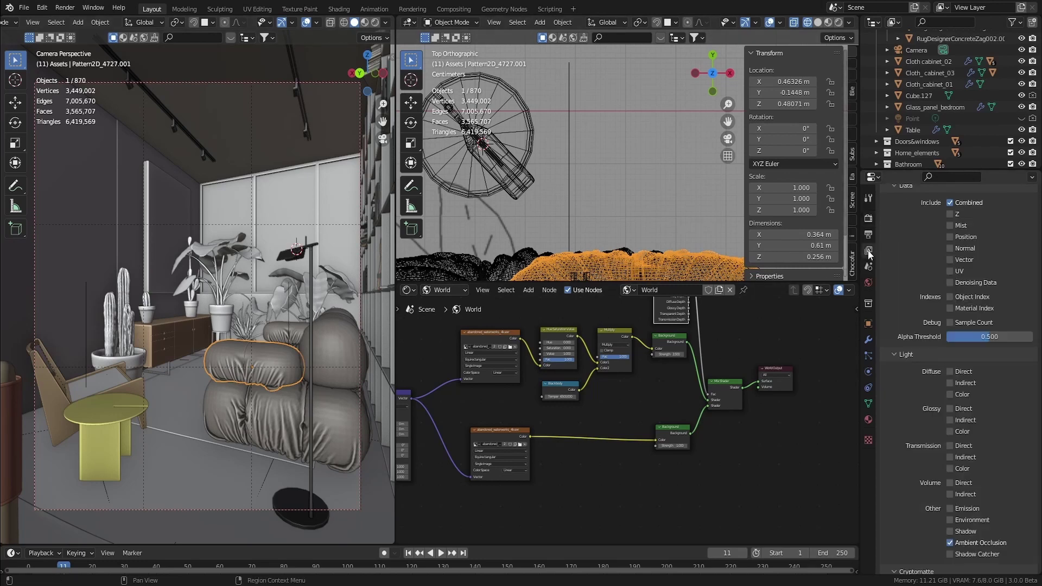
left_click(950, 226)
left_click(950, 283)
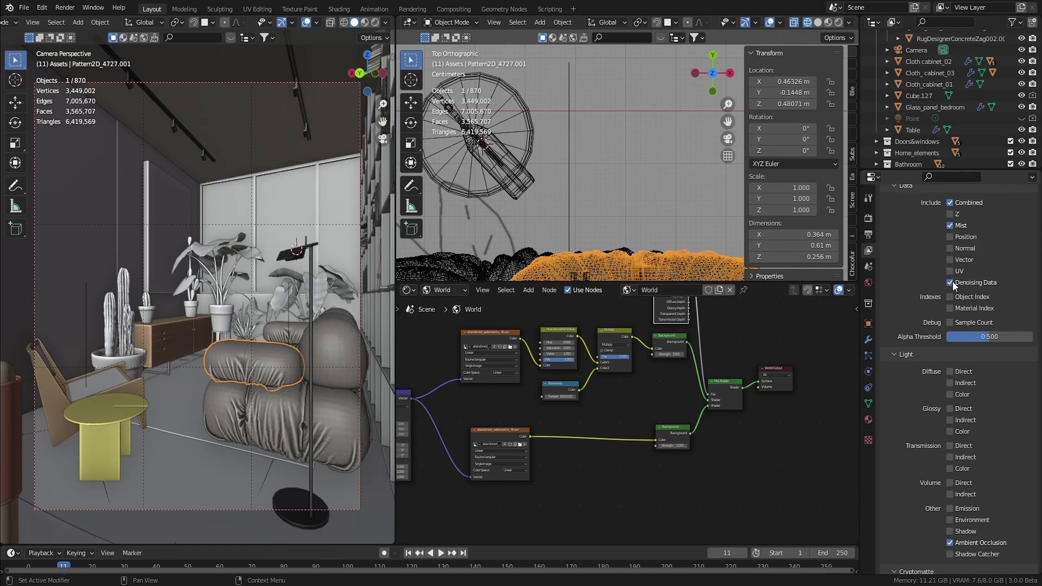
left_click(952, 409)
left_click(951, 420)
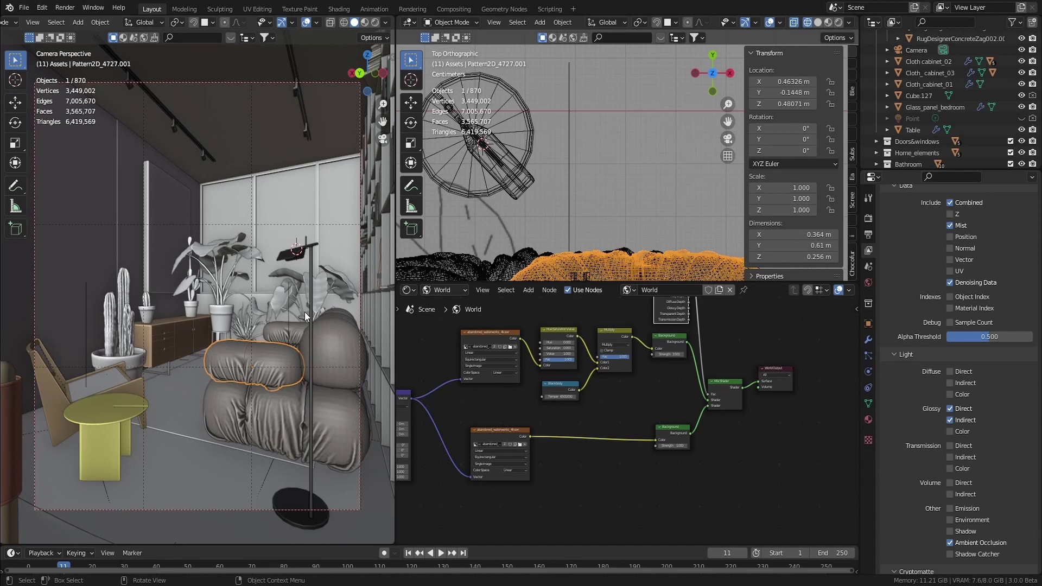
- Render the current frame from the camera and look over the result
key("F12")
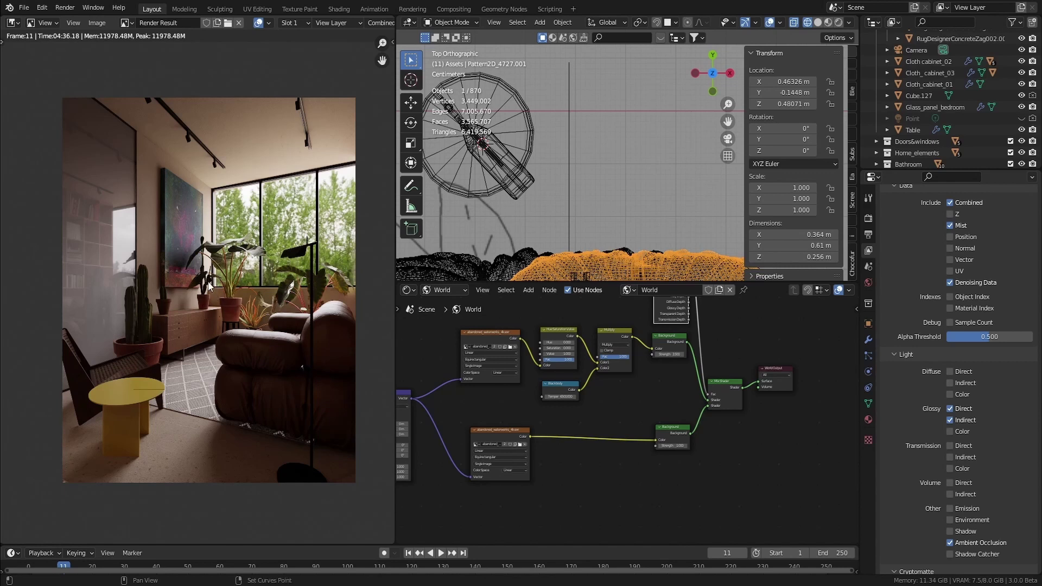
mouse_move(209, 282)
middle_mouse_down()
mouse_move(203, 294)
mouse_move(209, 282)
middle_mouse_up()
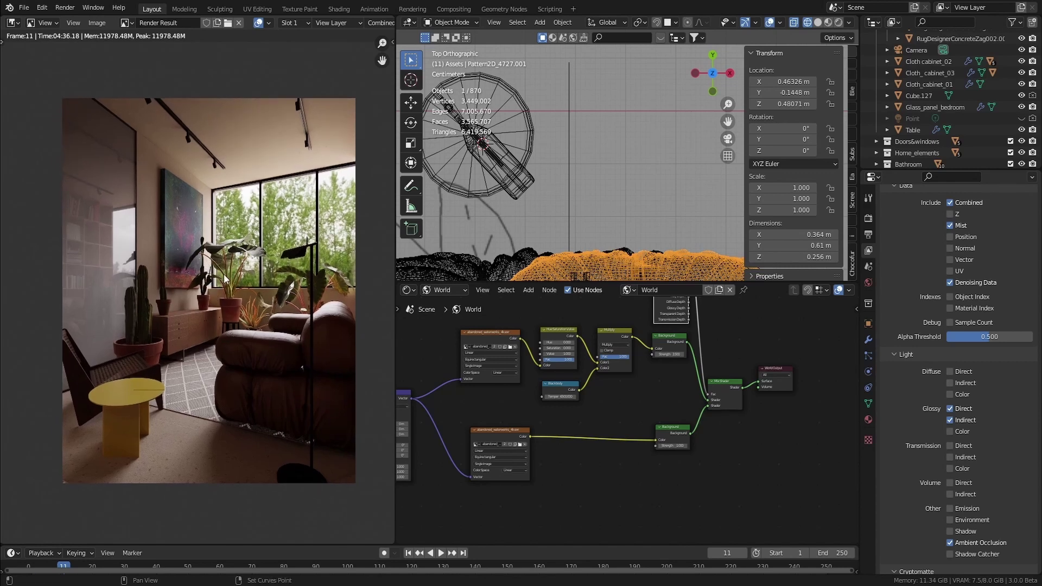
mouse_move(224, 275)
middle_mouse_down()
mouse_move(204, 267)
mouse_move(211, 277)
middle_mouse_up()
- Switch to the Compositing workspace, closing the Dope Sheet area and hiding the node editor's sidebar
left_click(453, 10)
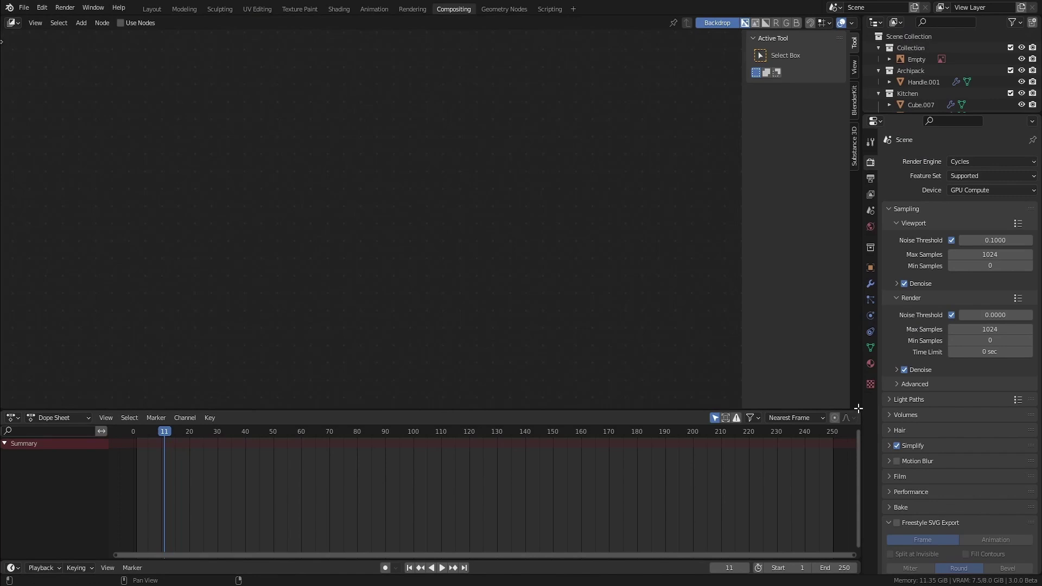
left_click_drag(859, 411, 857, 469)
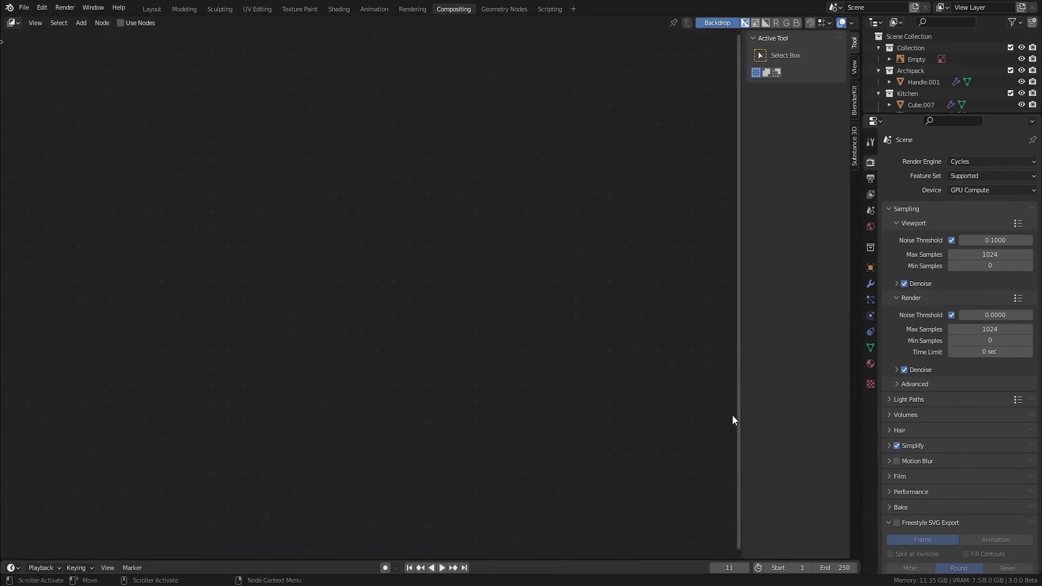
key("n")
- Split the compositor area and turn the new area into an Image Editor displaying the Viewer Node image
left_click_drag(3, 16, 346, 40)
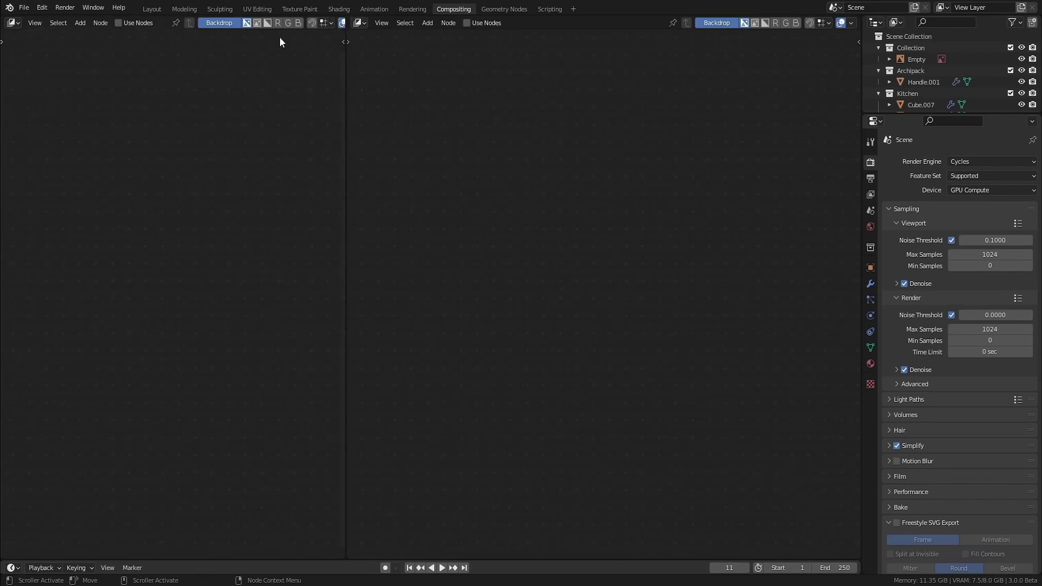
left_click(16, 25)
left_click(31, 68)
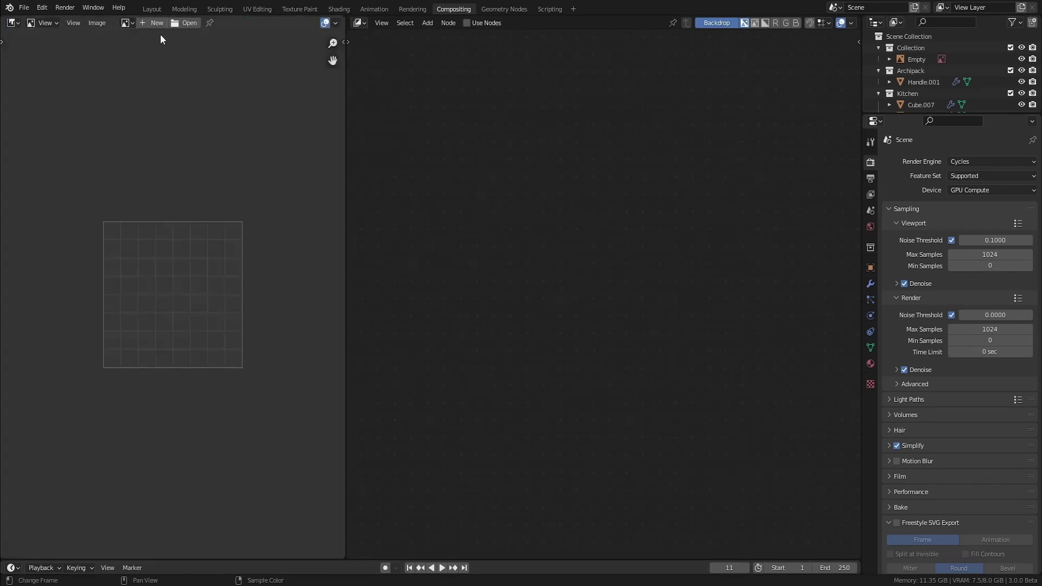
left_click(127, 23)
type("v")
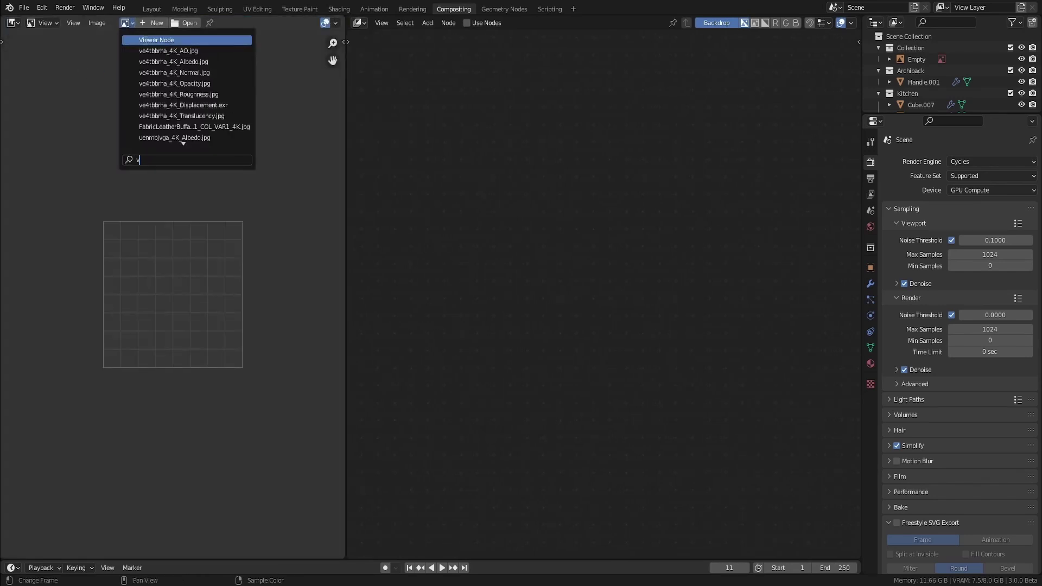
left_click(181, 40)
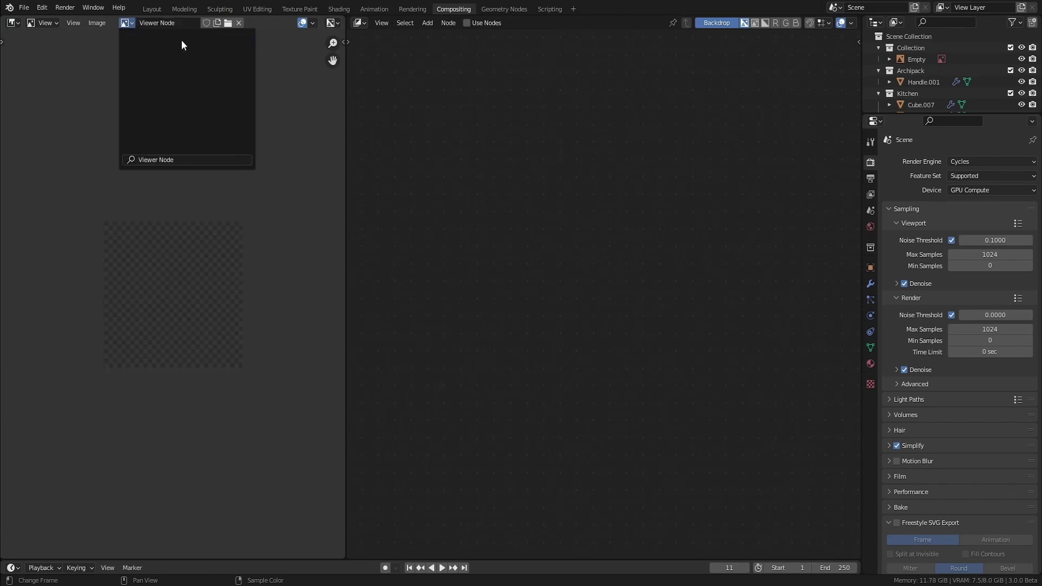
- Turn off the backdrop, enable compositing nodes, and spread the Render Layers and Composite nodes apart
left_click(720, 25)
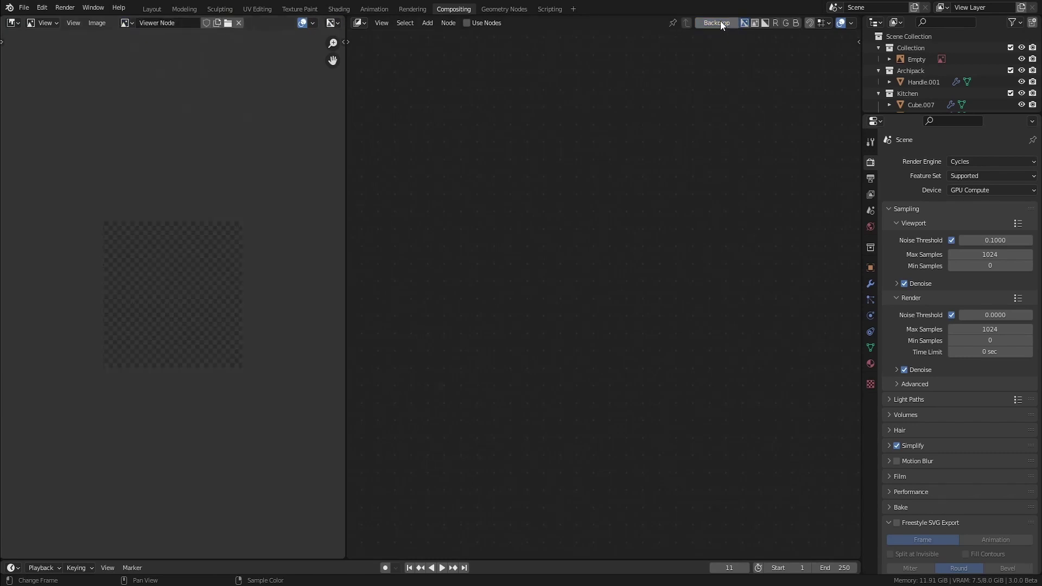
left_click(470, 23)
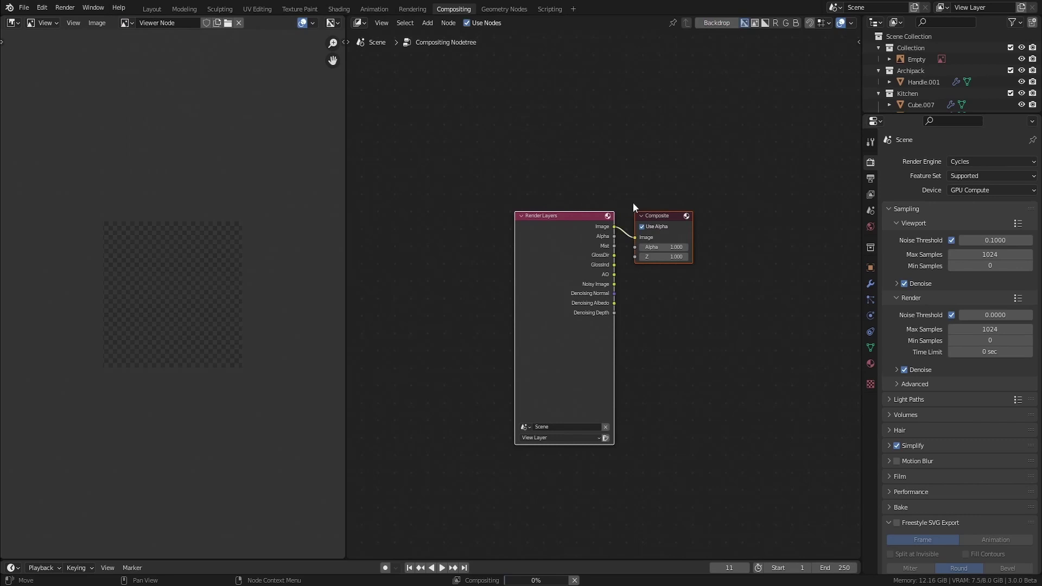
left_click_drag(677, 218, 793, 223)
left_click_drag(578, 230, 481, 202)
scroll(158, 248, "up", 1)
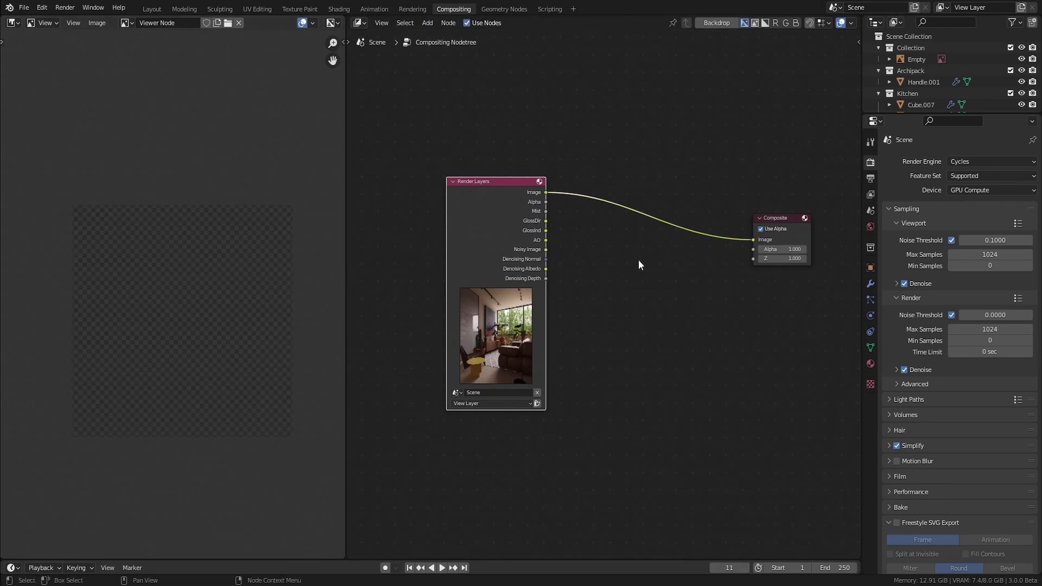
- Add a Viewer node below the Composite node and connect the Render Layers Image output to it
key("shift+a")
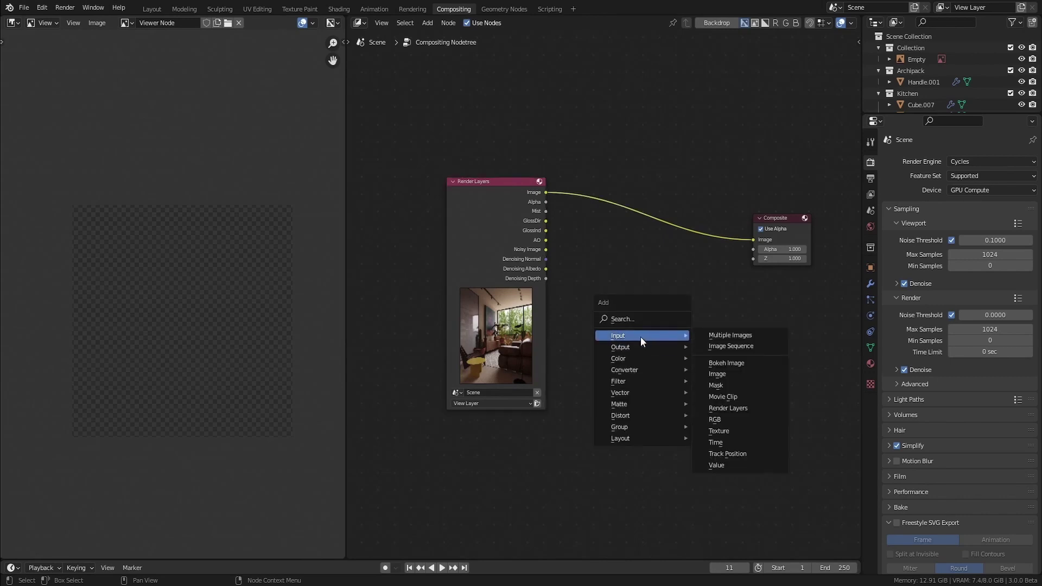
mouse_move(631, 347)
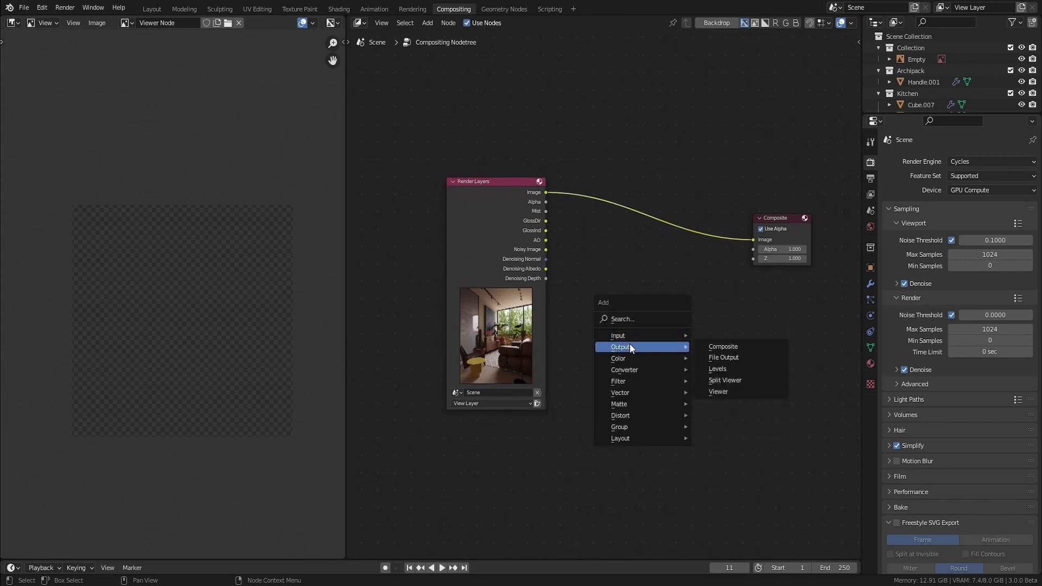
left_click(713, 388)
left_click(755, 278)
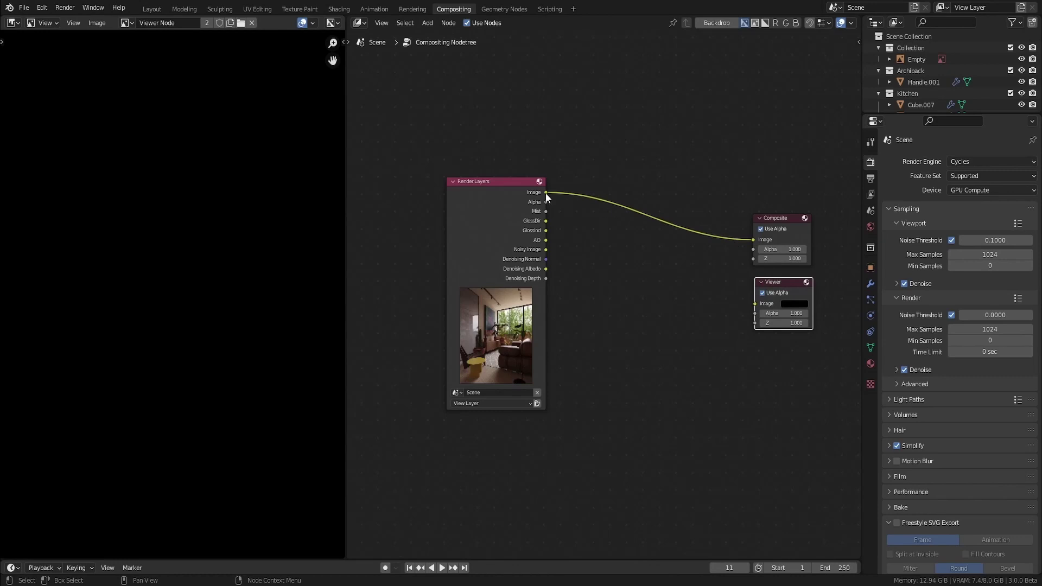
left_click_drag(546, 192, 760, 302)
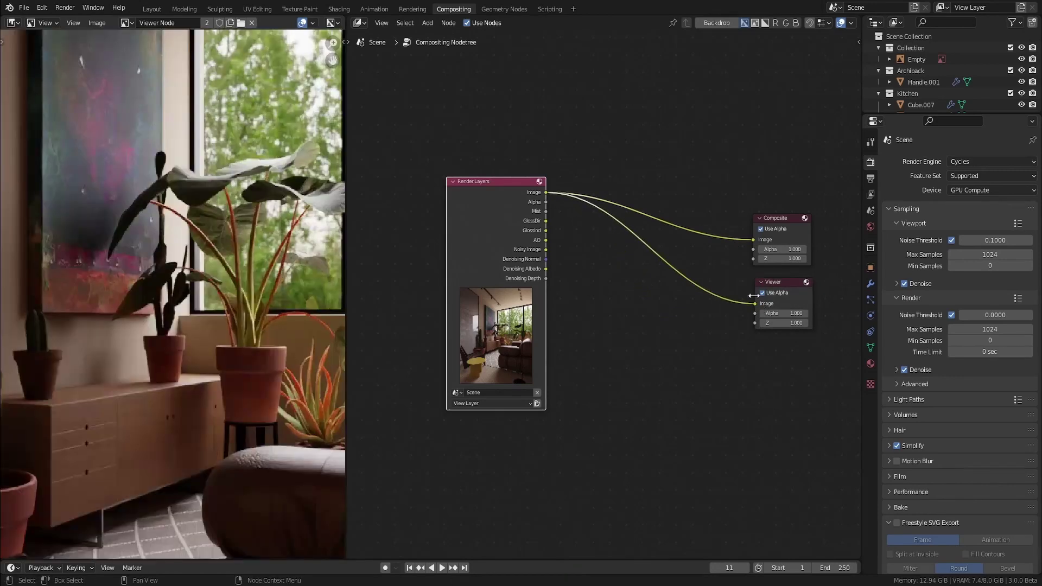
- Join the Composite and Viewer links with a reroute point and move the Render Layers node farther away from it
right_click_drag(712, 217, 709, 300, "shift")
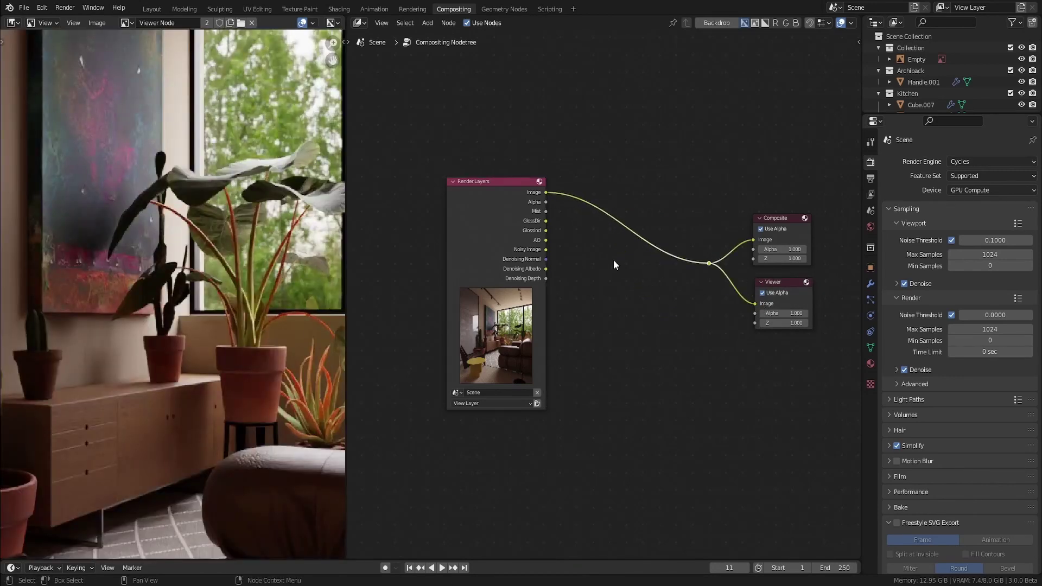
left_click(506, 194)
scroll(693, 235, "down", 4)
key("g")
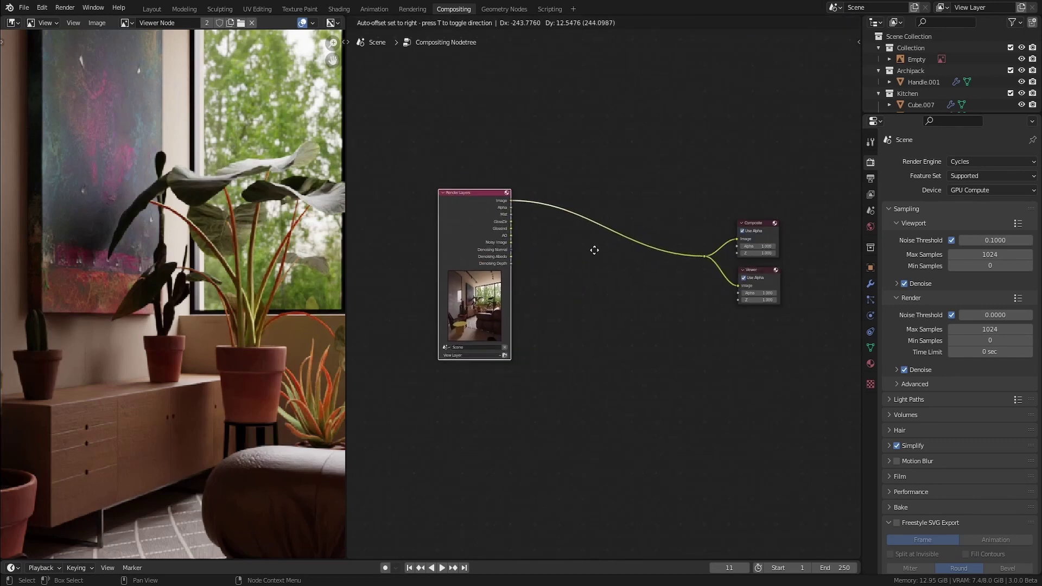
left_click(554, 273)
- Preview the GlossDir, GlossInd and AO passes through the Viewer node and switch the preview back to the Image output
scroll(262, 269, "down", 5)
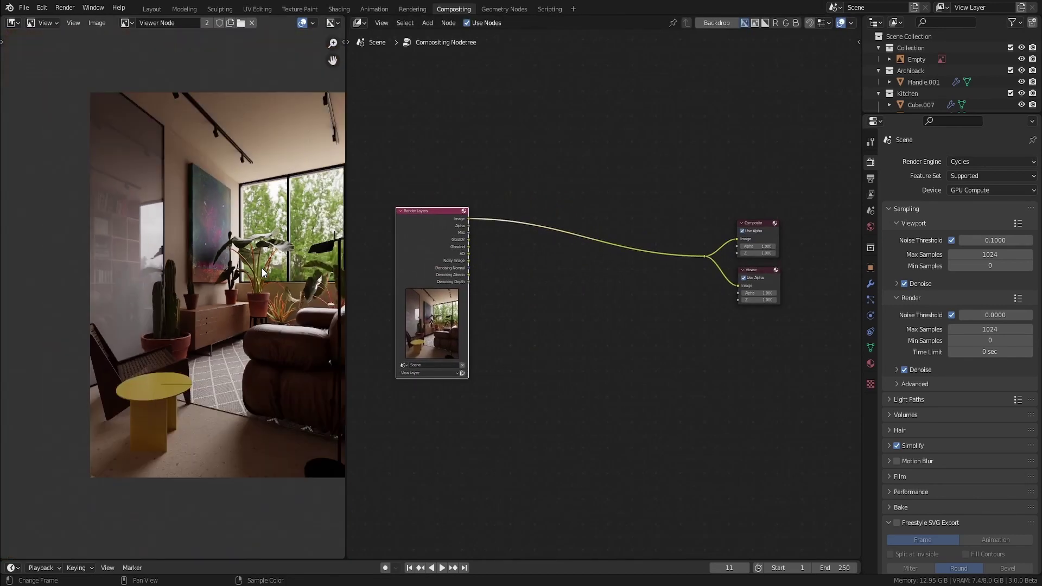
middle_click_drag(262, 268, 217, 281)
scroll(568, 230, "up", 1)
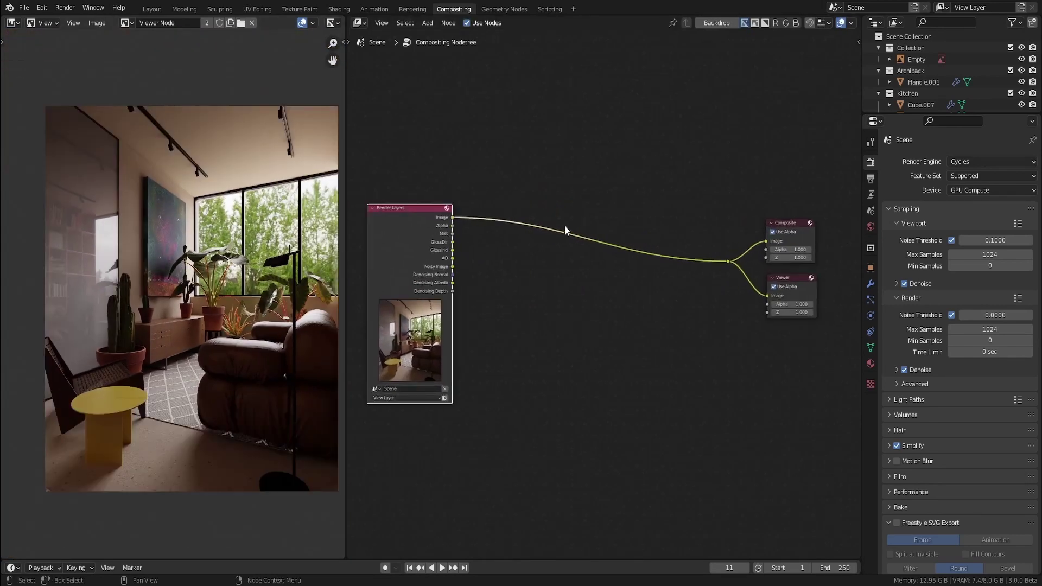
middle_click_drag(533, 226, 577, 235)
scroll(568, 238, "up", 3)
middle_click_drag(509, 246, 527, 245)
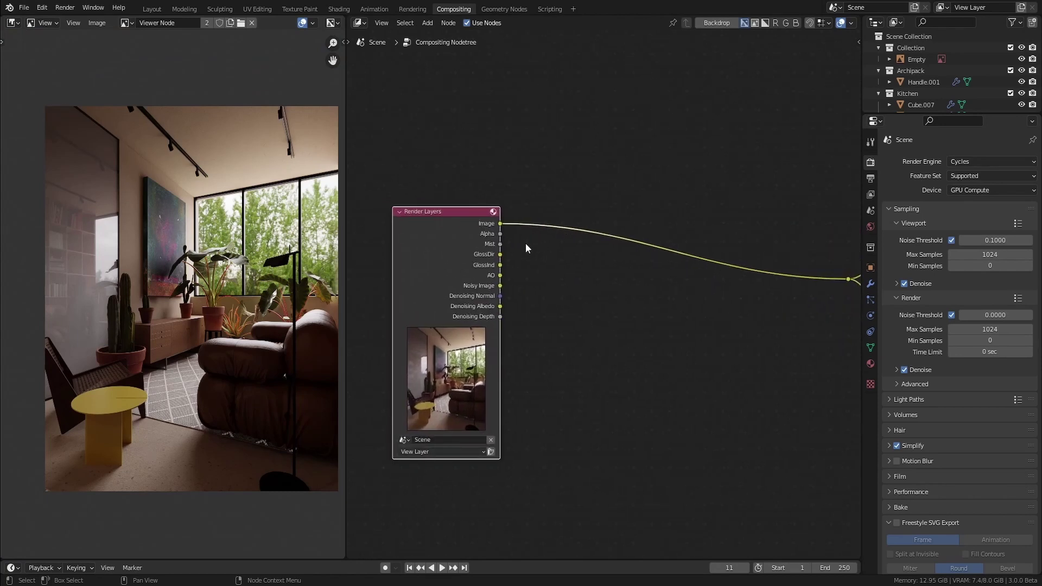
left_click(501, 260, "ctrl+shift")
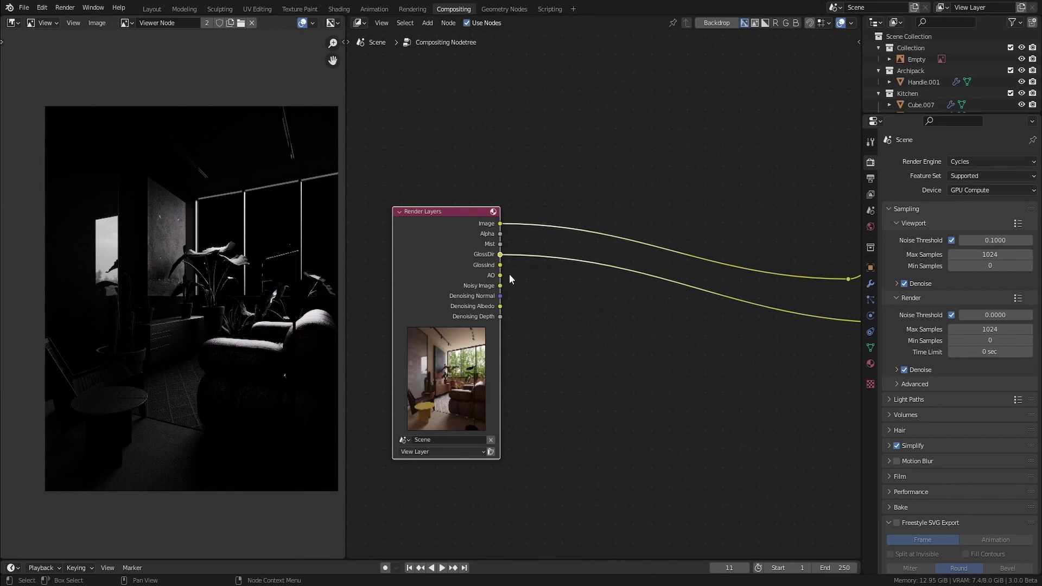
left_click(500, 265, "ctrl+shift")
left_click(500, 276, "ctrl+shift")
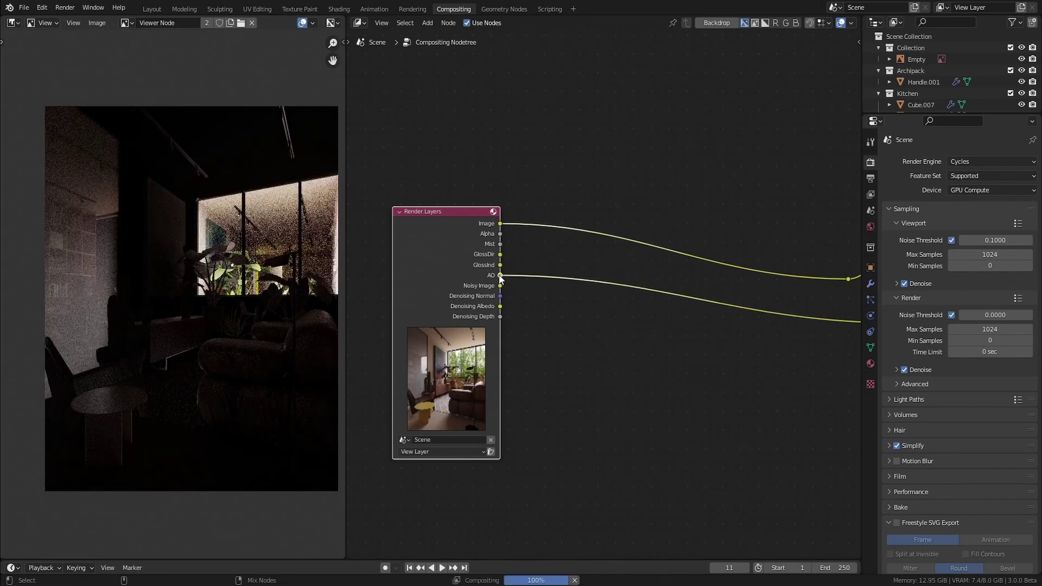
left_click(500, 224, "ctrl+shift")
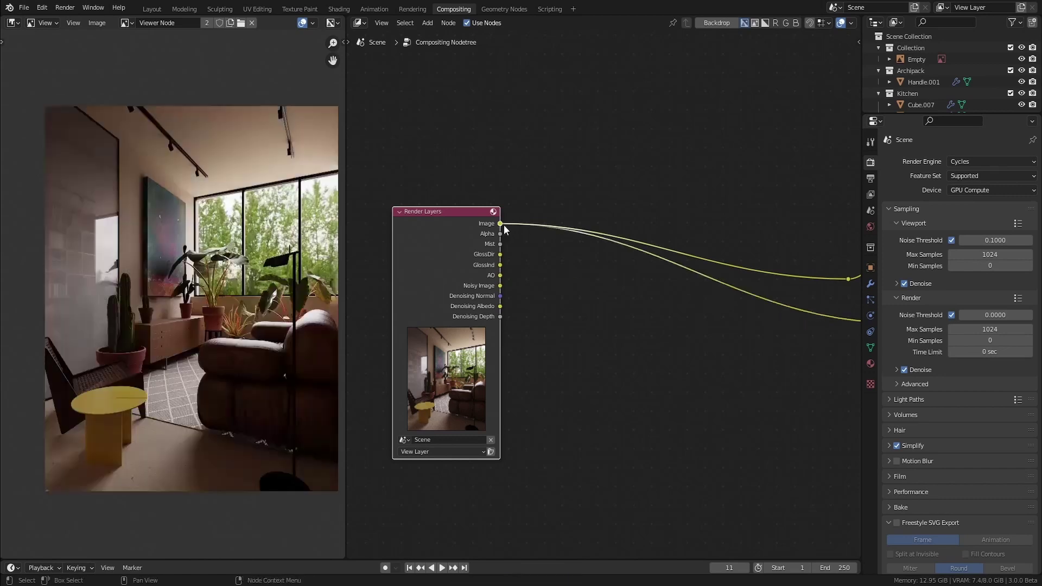
- Insert a Mix node into the Image link directly after the Render Layers node
key("Home")
key("shift+a")
mouse_move(539, 224)
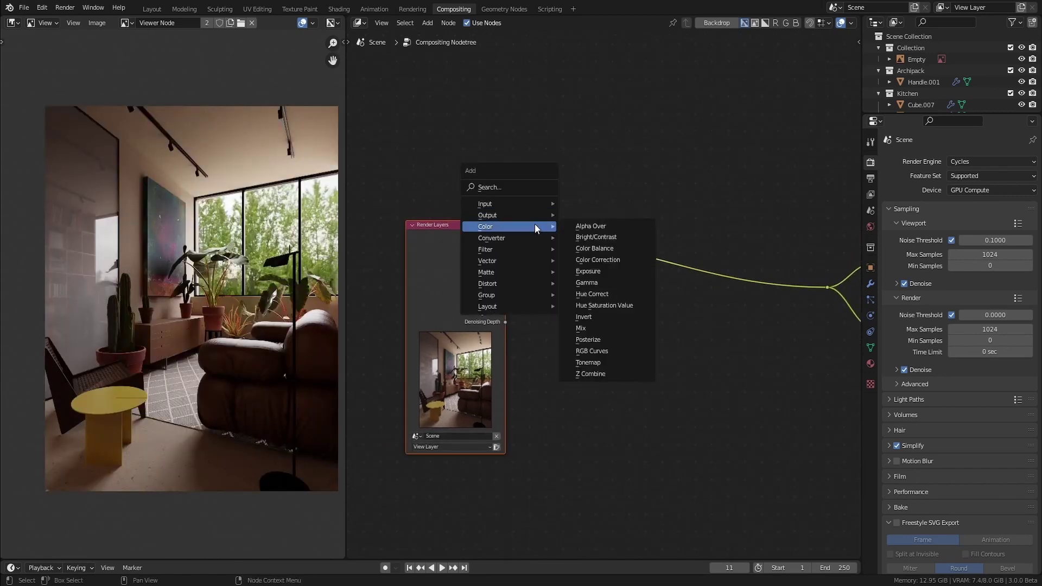
left_click(582, 328)
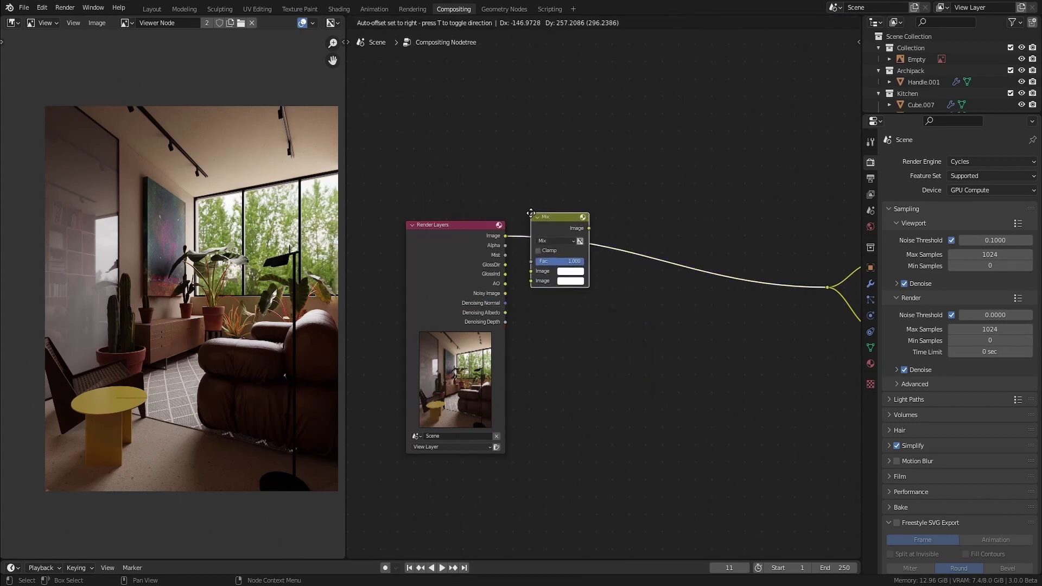
left_click(537, 210)
- Feed GlossDir into the Mix node's second image input, blending it with Add at a factor of 0.150
left_click_drag(505, 265, 542, 277)
left_click(564, 236)
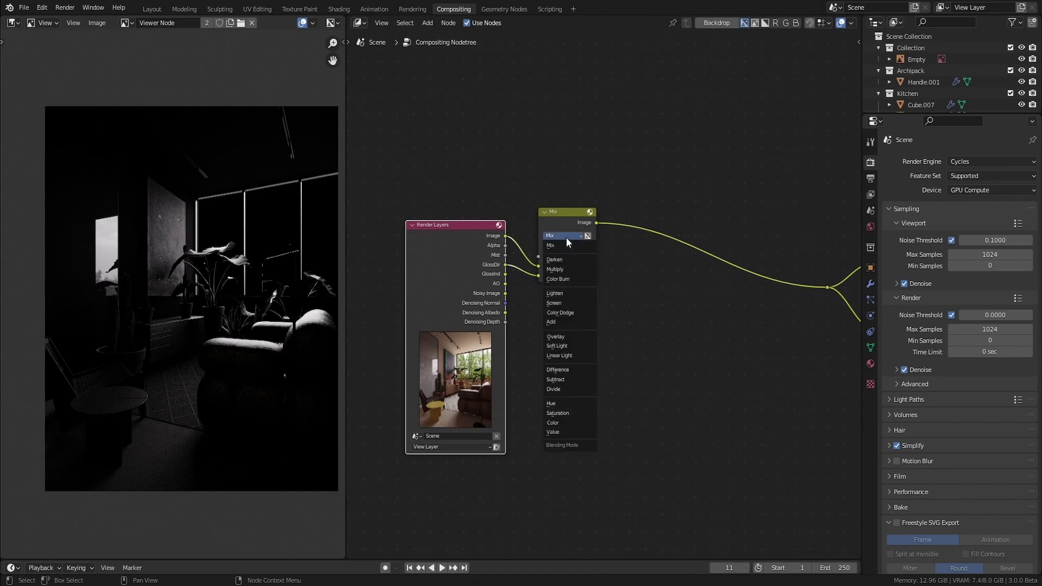
left_click(564, 323)
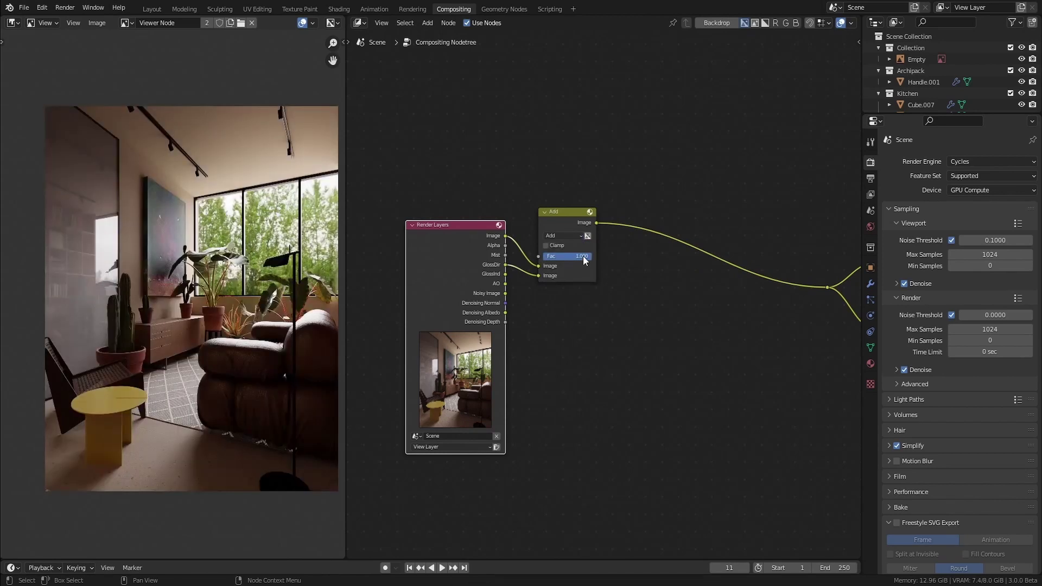
left_click_drag(567, 256, 571, 225)
left_click(571, 225)
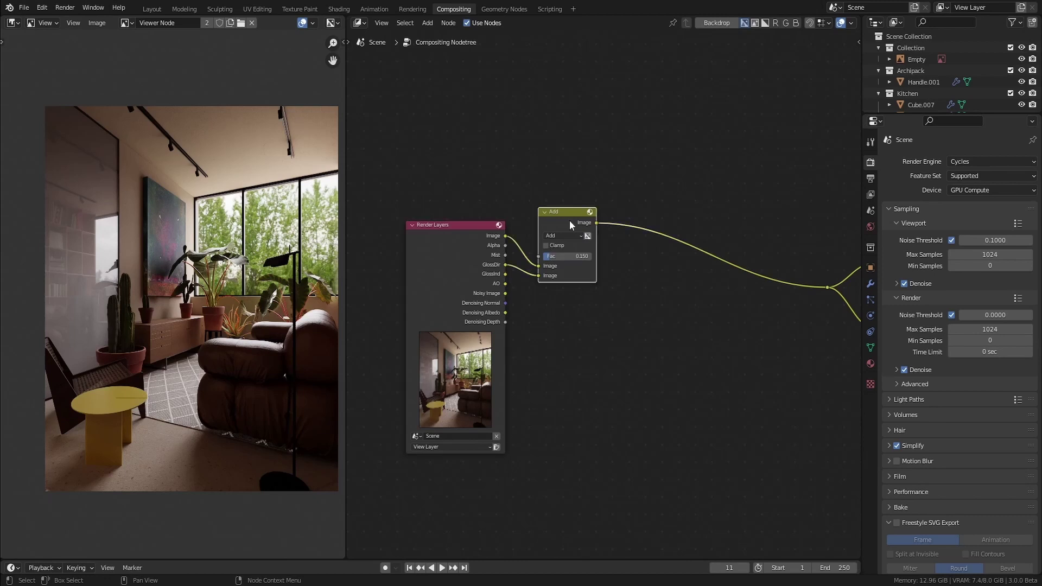
- Compare the image with and without the direct gloss by repeatedly muting and unmuting the Add node
key("m")
key("m")
key("m")
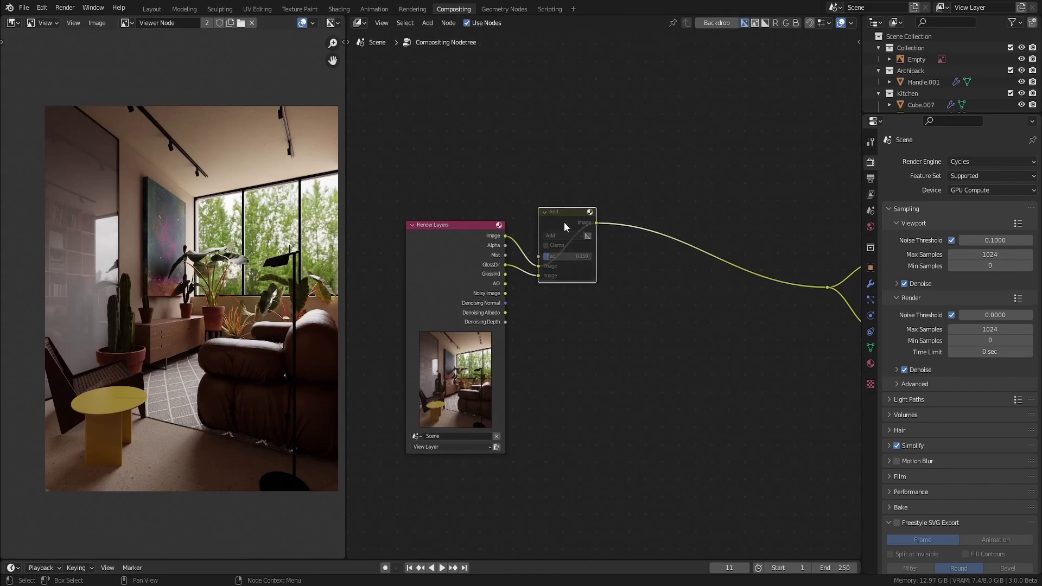
key("m")
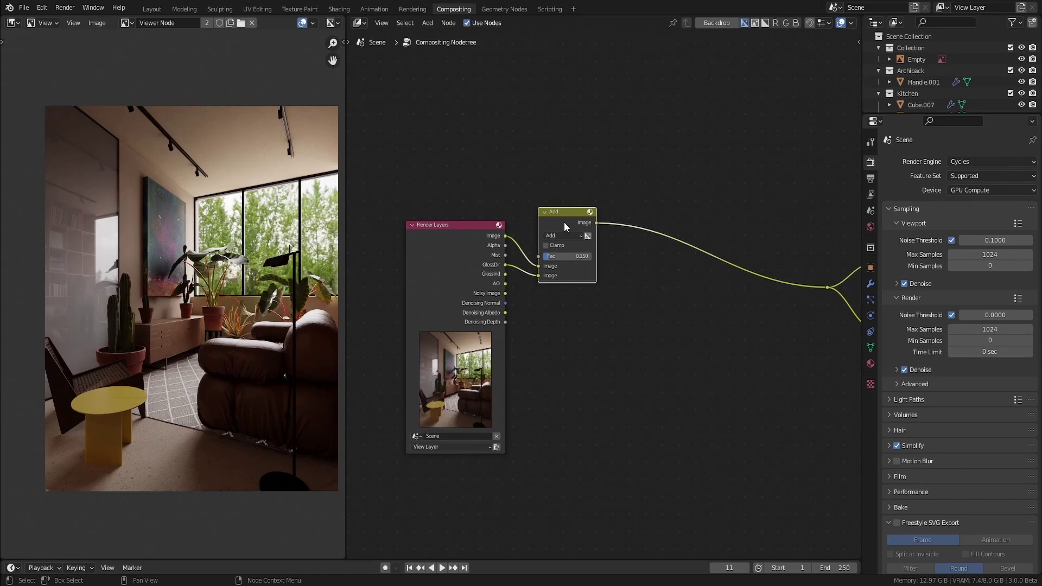
key("m")
key("m")
- Duplicate the Add node into the Image link, feed GlossInd into its second image input and set its factor to 0.25
key("shift+d")
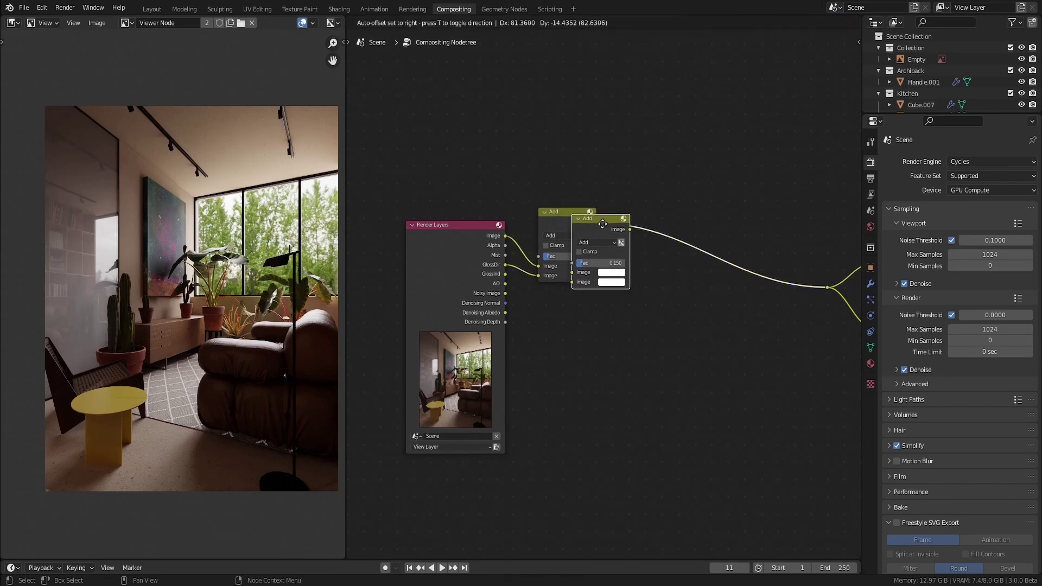
left_click(662, 223)
left_click_drag(506, 275, 688, 255)
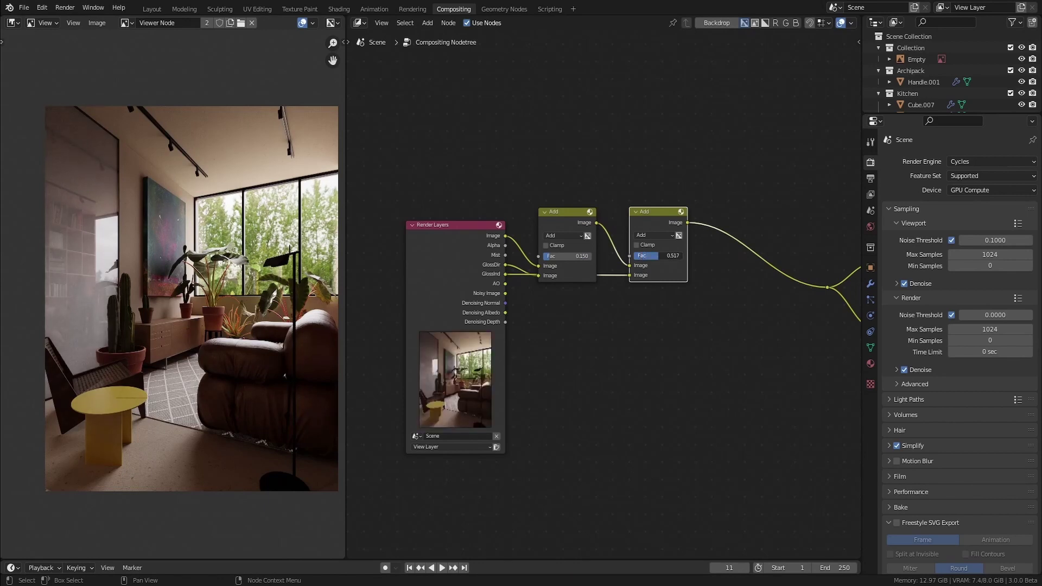
left_click(660, 256)
key("BackSpace")
type(".25")
key("Return")
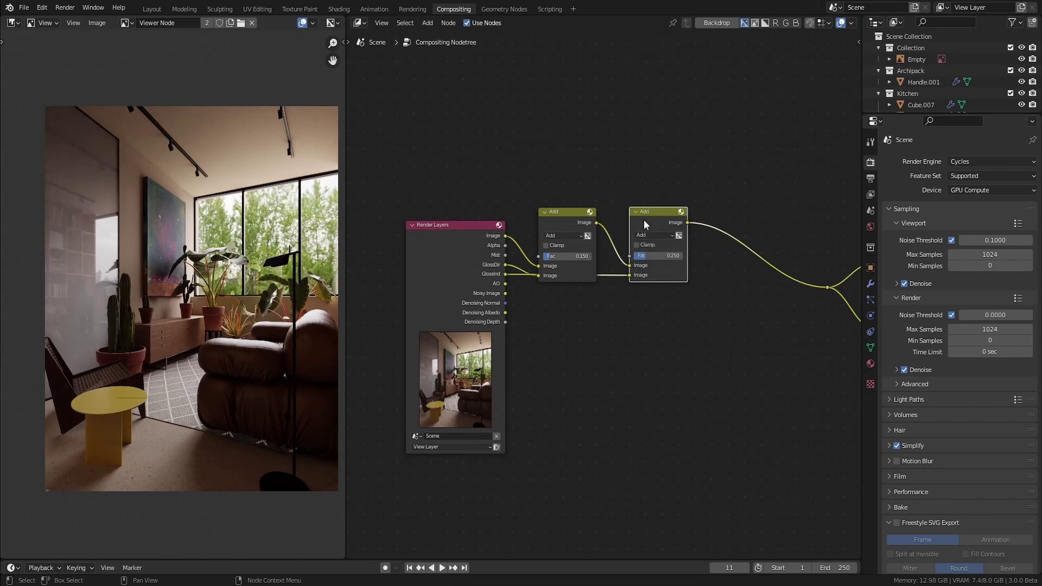
- Duplicate the second Add node at the end of the chain, feed AO into its second image input and set its blending mode to Multiply
middle_click_drag(660, 269, 641, 273)
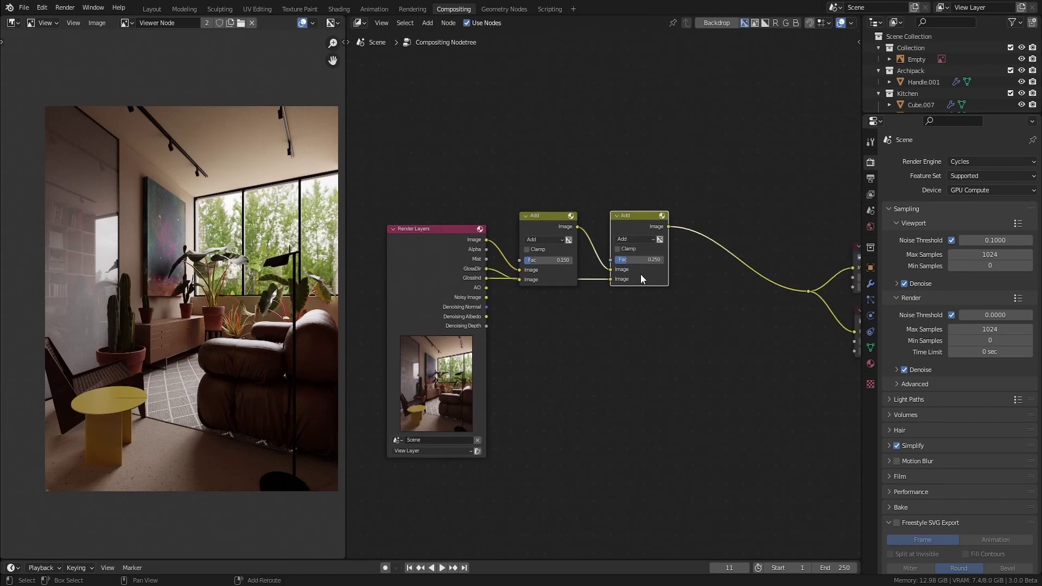
key("shift+d")
left_click(733, 278)
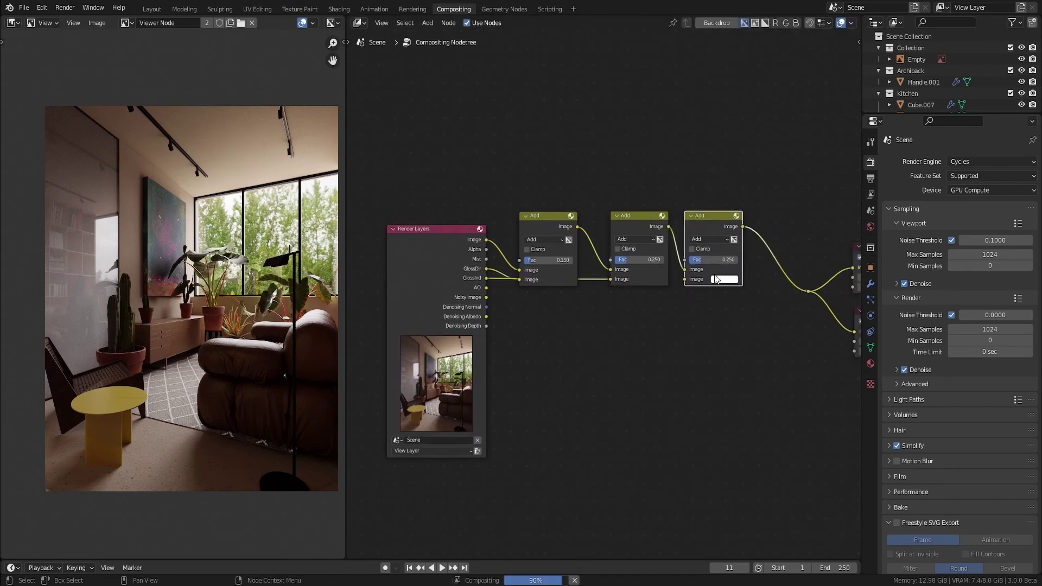
left_click_drag(486, 288, 701, 279)
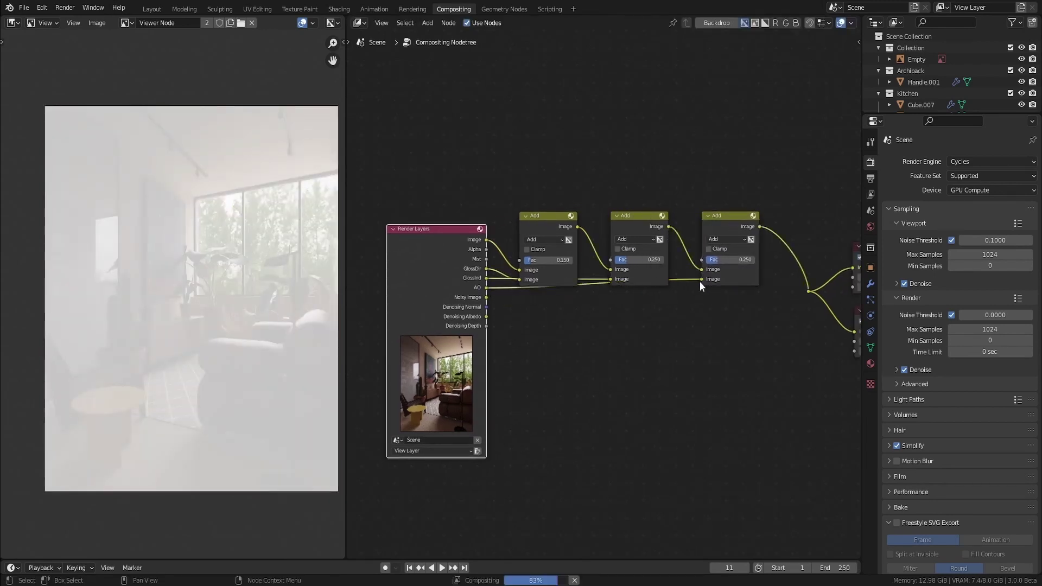
middle_click_drag(701, 280, 631, 304)
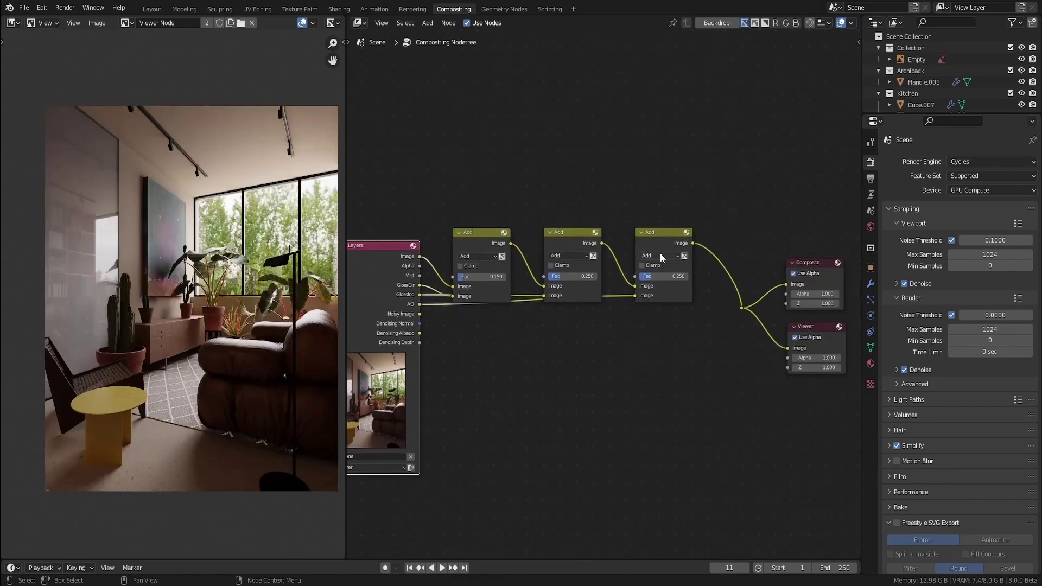
left_click(663, 257)
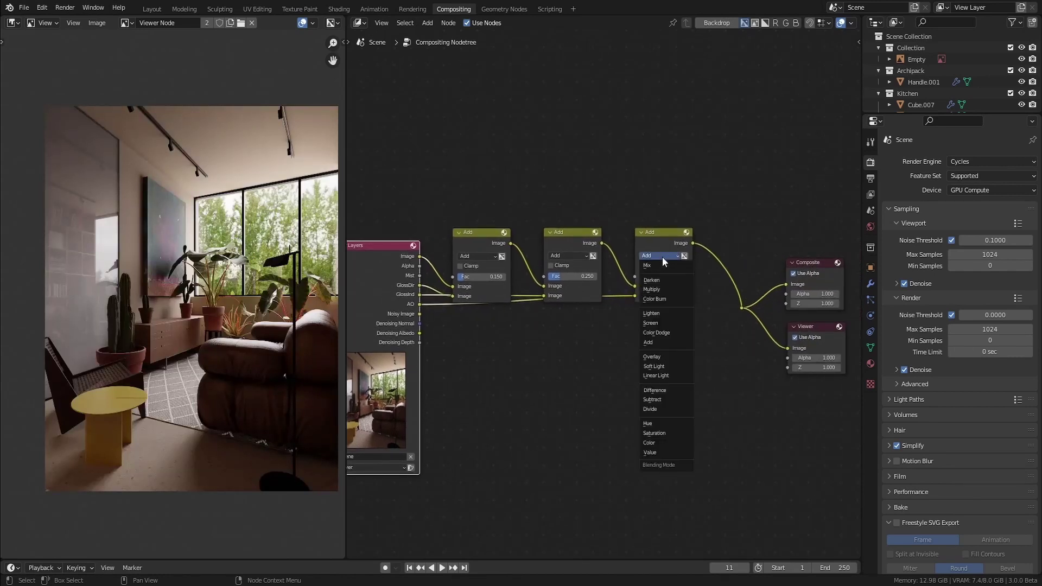
left_click(663, 289)
- Set the Multiply node's factor to 0.100
left_click_drag(682, 201, 476, 237)
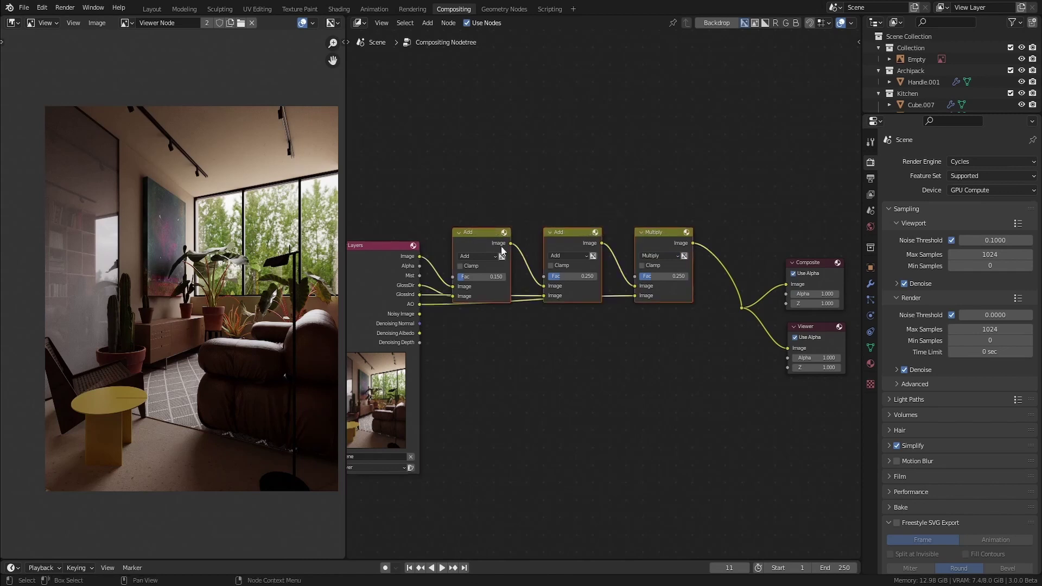
scroll(656, 303, "up", 1)
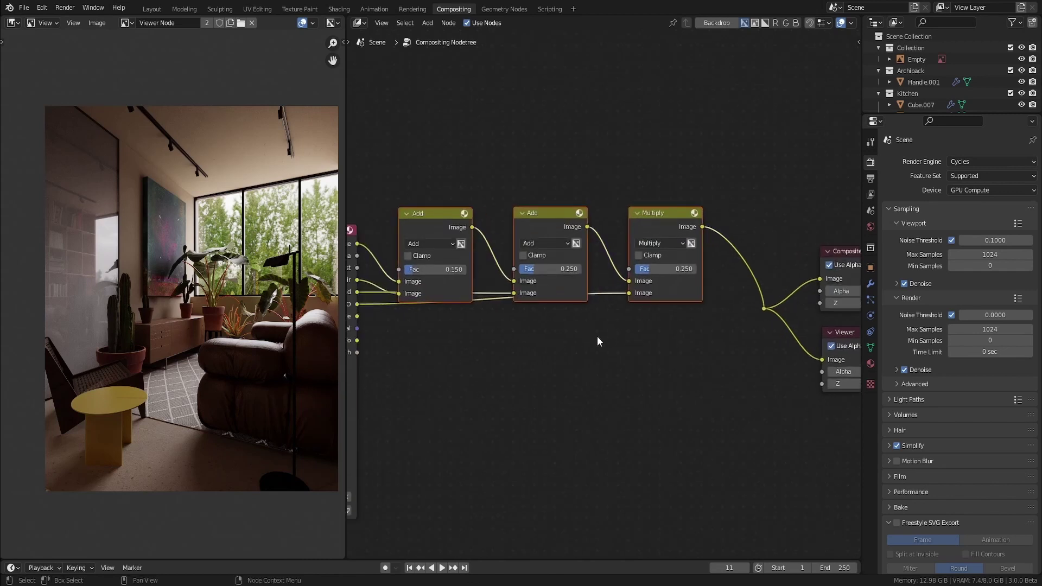
middle_click_drag(565, 358, 618, 318)
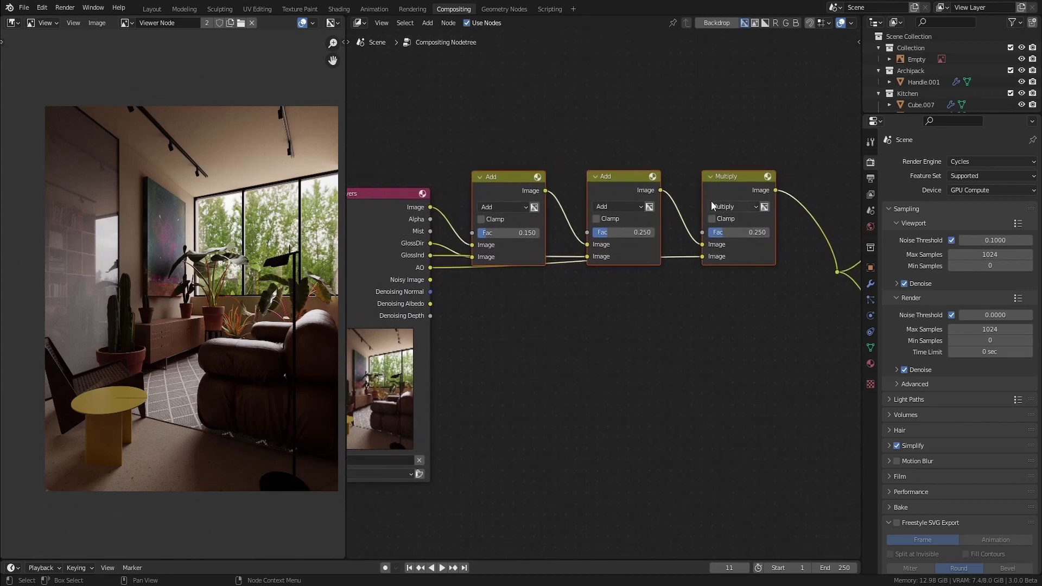
middle_click_drag(741, 236, 703, 258)
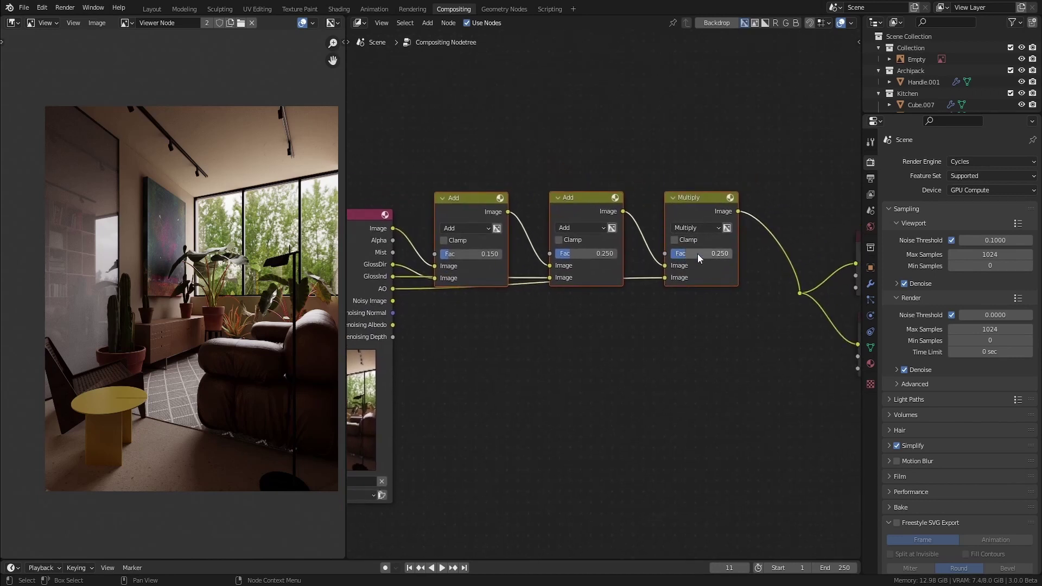
left_click(699, 253)
type("0.")
key("Return")
left_click(703, 213)
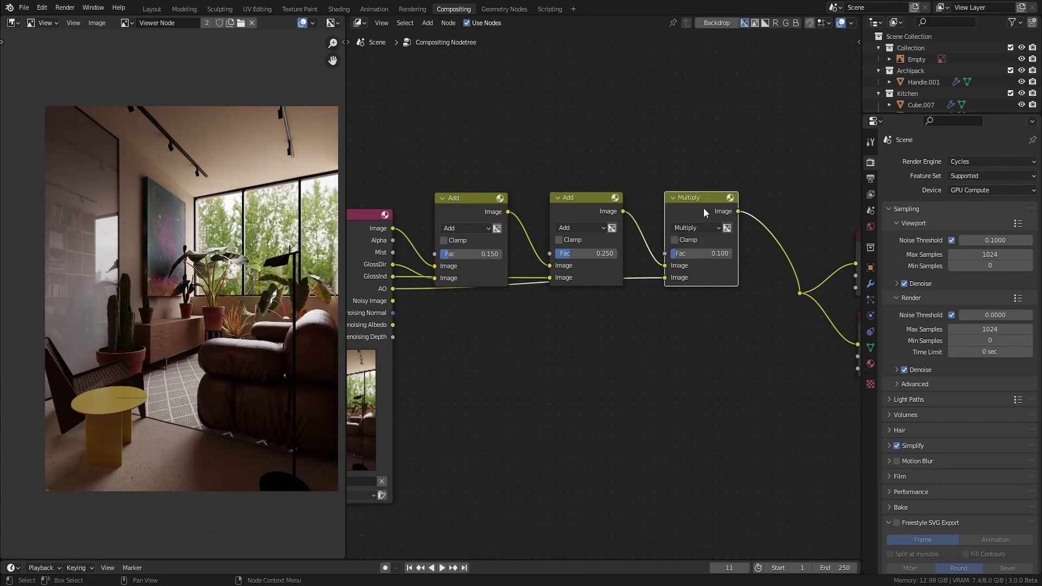
- Move the Render Layers node and the three mix nodes together away from the Composite and Viewer nodes to make room
scroll(709, 316, "down", 1)
scroll(529, 293, "down", 1)
middle_click_drag(529, 293, 665, 283)
left_click_drag(836, 178, 474, 341)
middle_click_drag(682, 326, 484, 338)
scroll(497, 352, "down", 1)
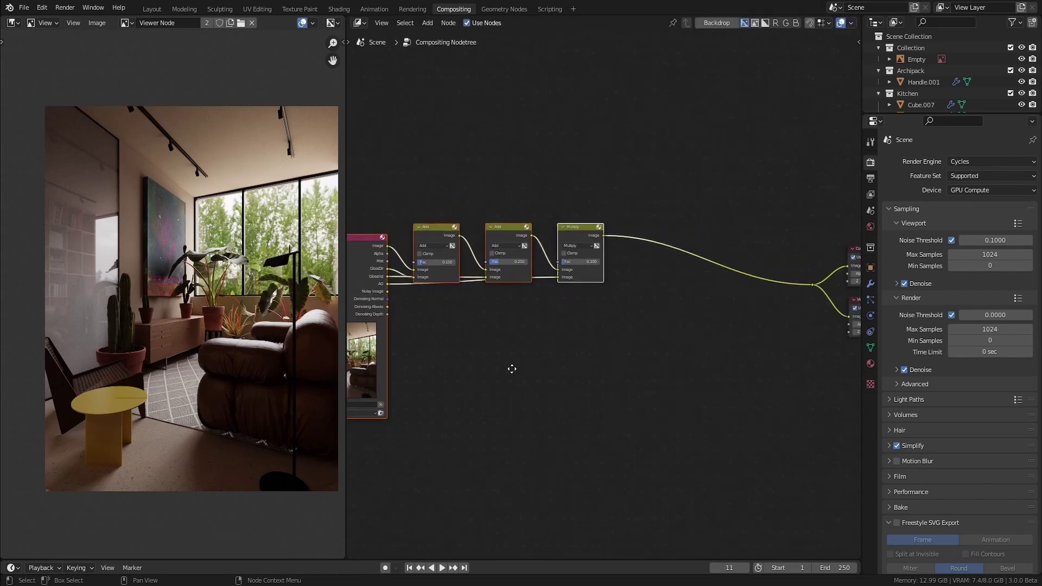
left_click_drag(633, 215, 663, 312)
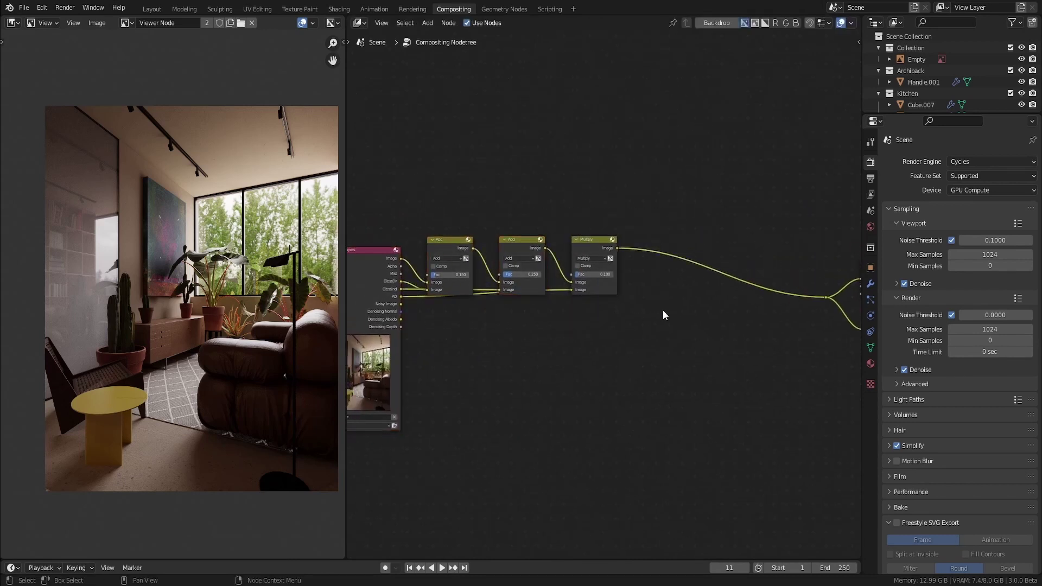
- Add a Frame around the two Add nodes and the Multiply node
key("shift+a")
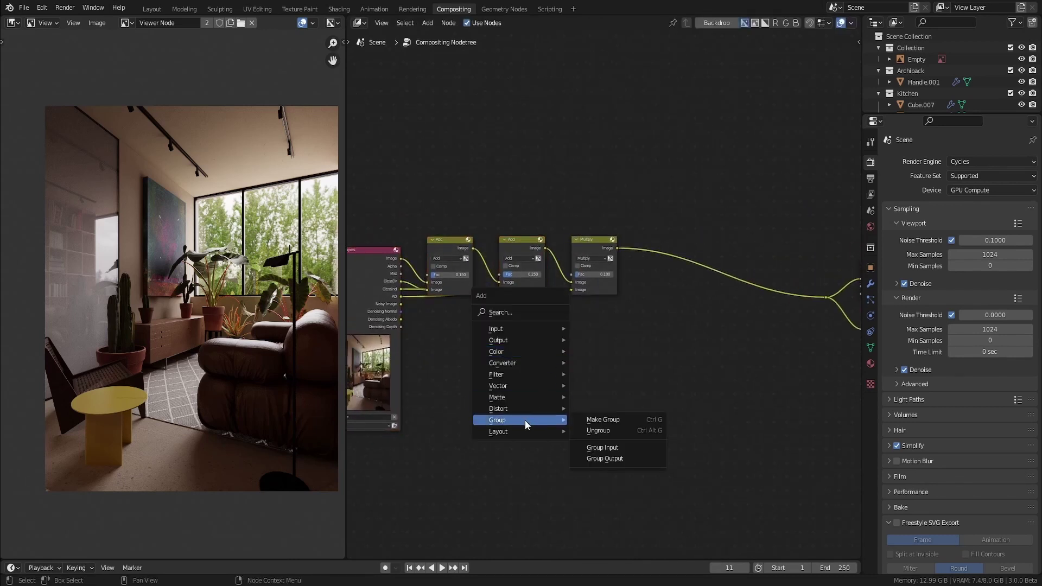
mouse_move(521, 437)
left_click(592, 431)
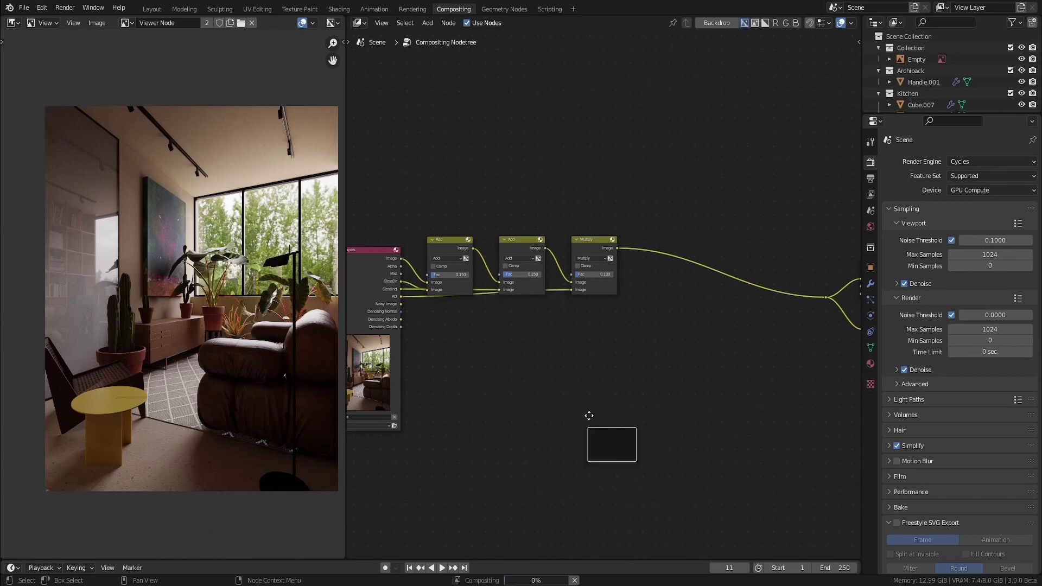
left_click(439, 272)
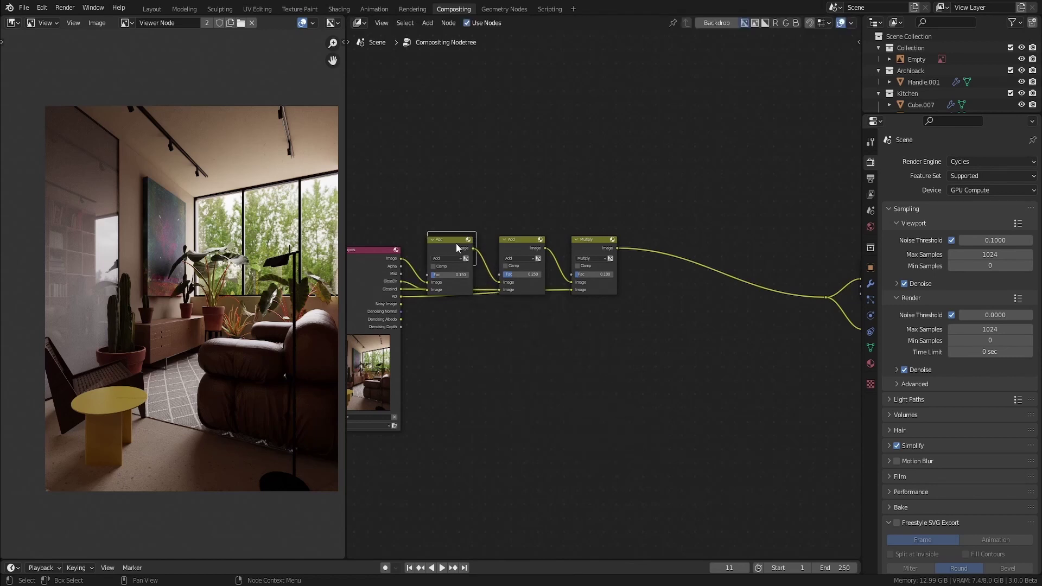
mouse_move(450, 247)
left_mouse_down()
mouse_move(476, 246)
mouse_move(461, 243)
left_mouse_up()
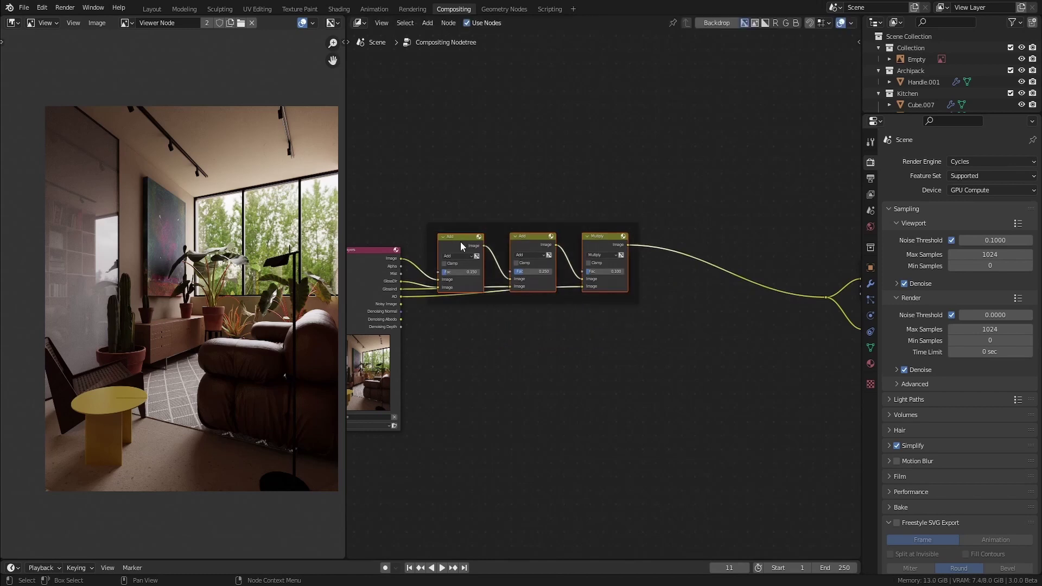
- Label the frame around the mix nodes Passes
left_click(513, 232)
key("n")
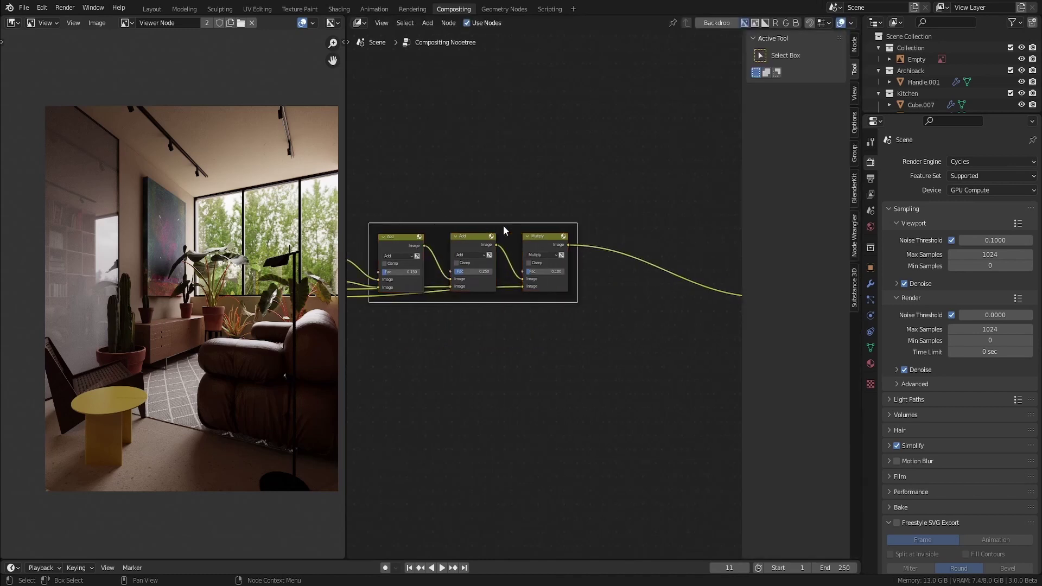
left_click(855, 45)
left_click(801, 89)
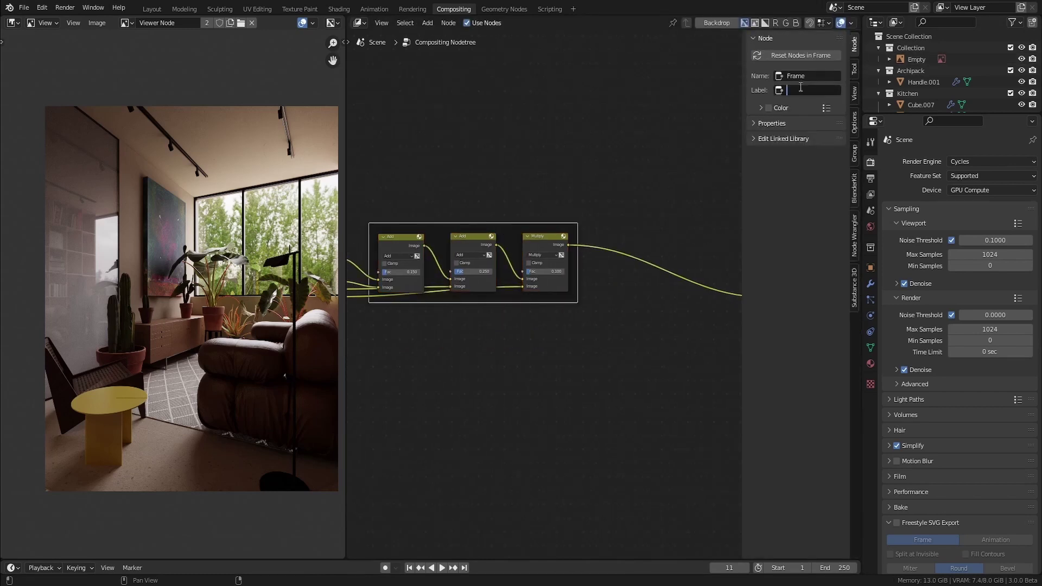
type("Passes")
key("Return")
- Move the Render Layers node and the Passes frame together farther away from the output nodes
scroll(517, 205, "up", 1)
scroll(591, 282, "down", 1)
middle_click_drag(560, 228, 602, 254)
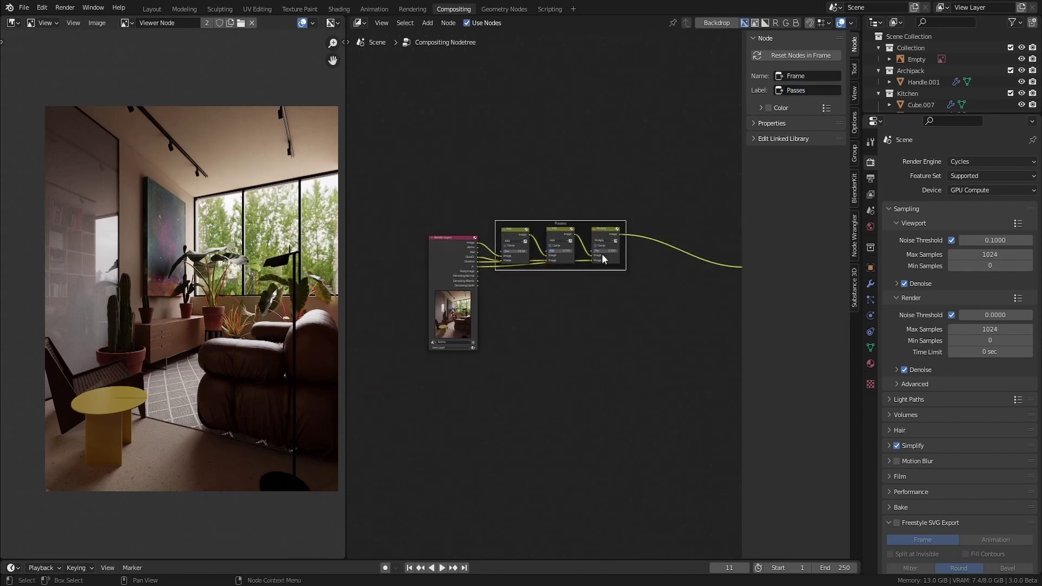
left_click_drag(653, 172, 369, 292)
key("g")
left_click(430, 280)
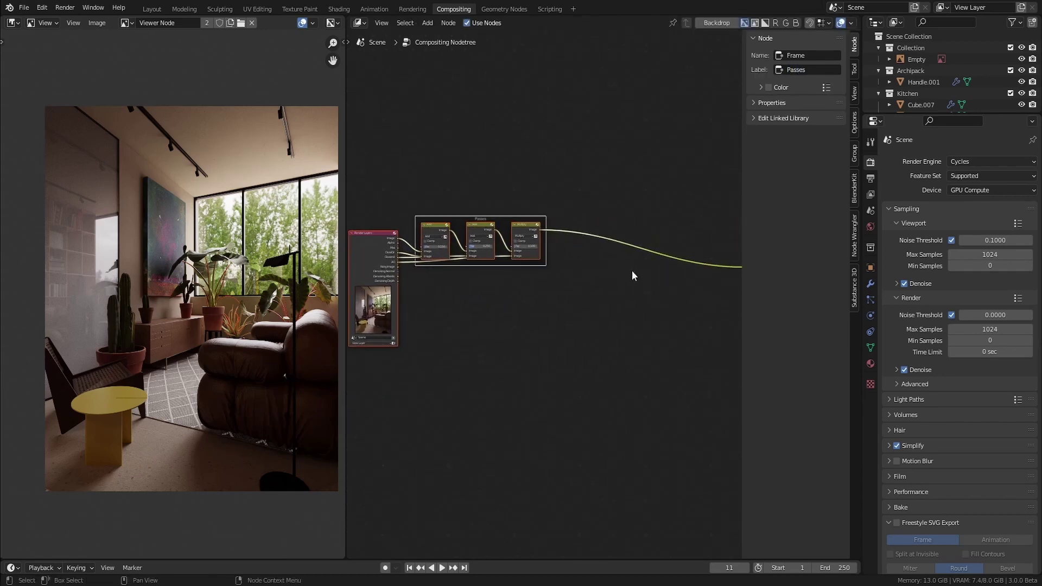
- Insert an Exposure node into the link after the Passes frame and set its exposure to 0.5
scroll(632, 270, "up", 3)
middle_click_drag(566, 222, 563, 265)
scroll(562, 266, "up", 3)
key("shift+a")
mouse_move(516, 187)
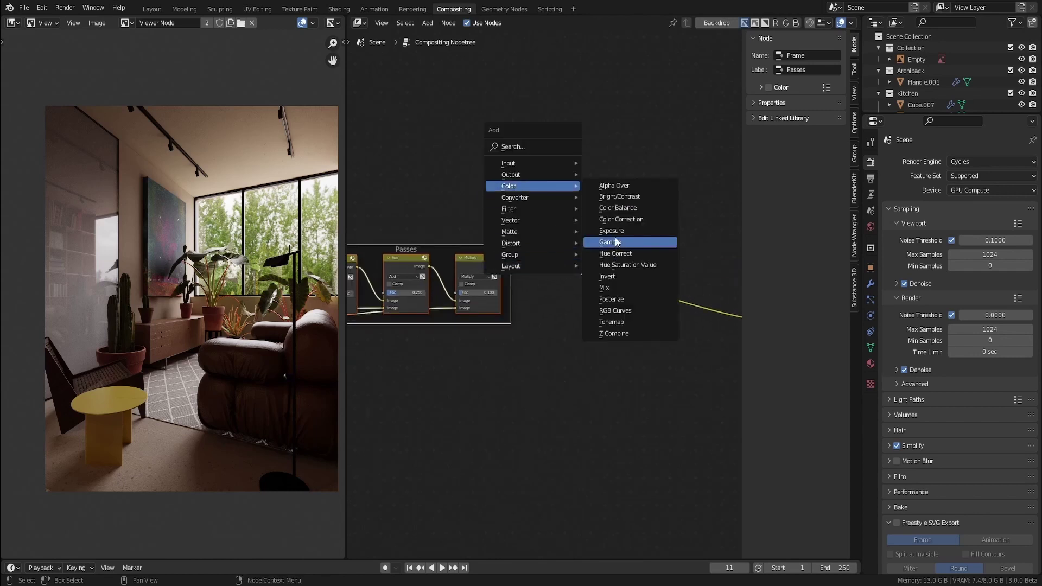
left_click(616, 232)
left_click(538, 250)
left_click(555, 274)
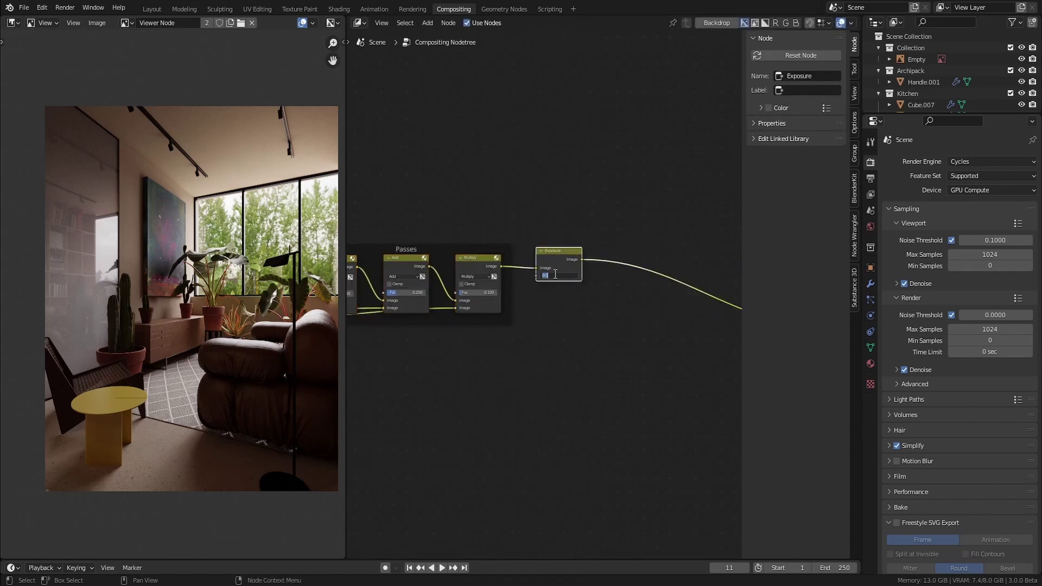
type(".5")
key("Return")
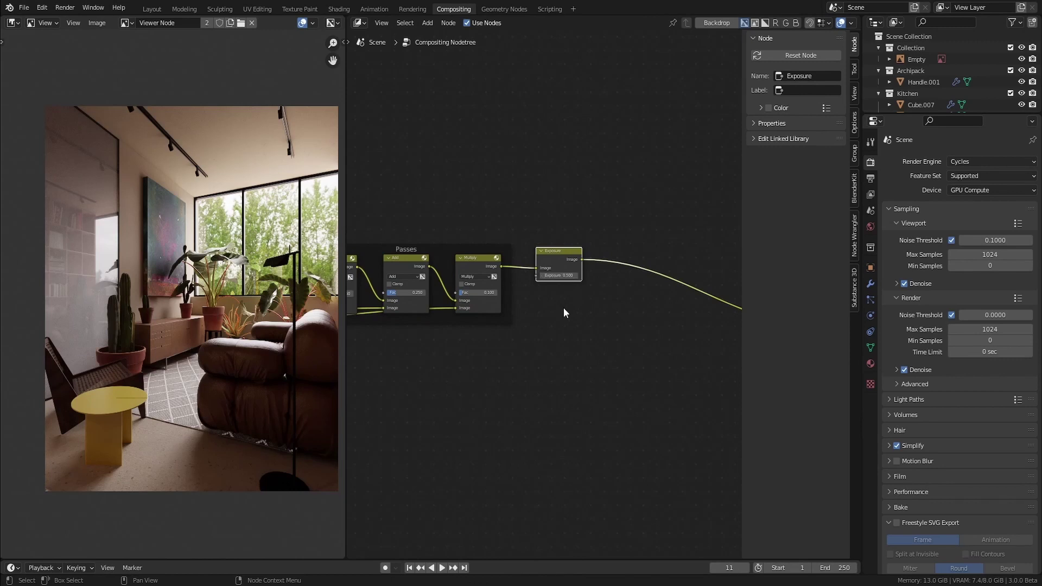
- Insert a Filter node into the link directly after the Exposure node
middle_click_drag(601, 249, 575, 248)
key("shift+a")
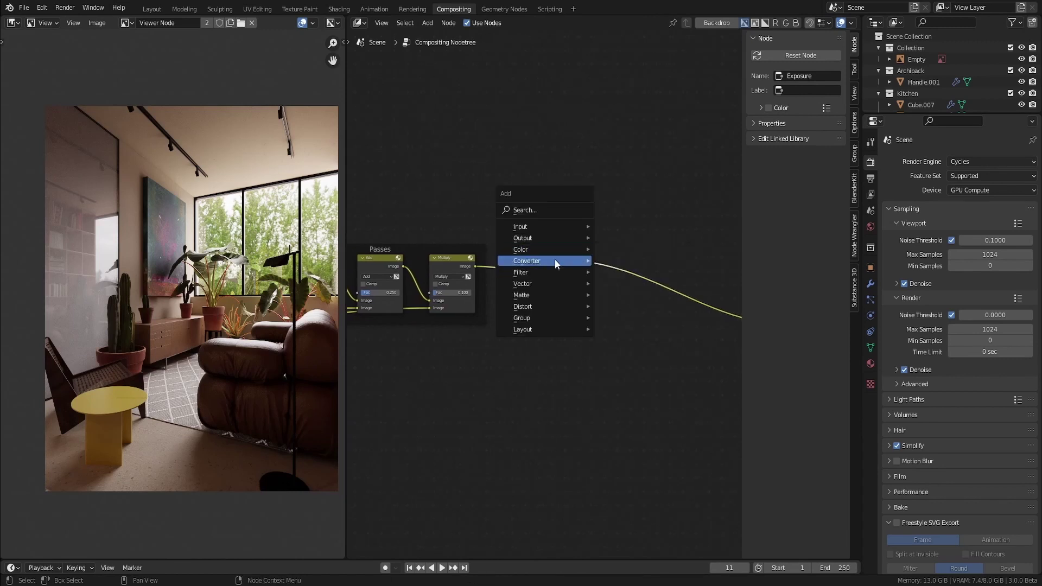
mouse_move(539, 272)
left_click(631, 375)
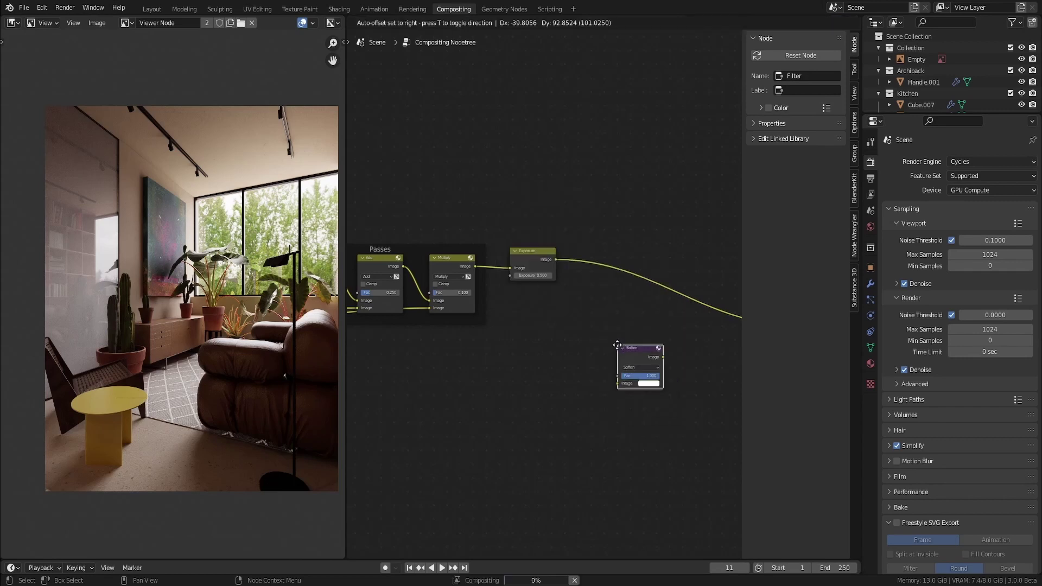
left_click(583, 244)
left_click(595, 264)
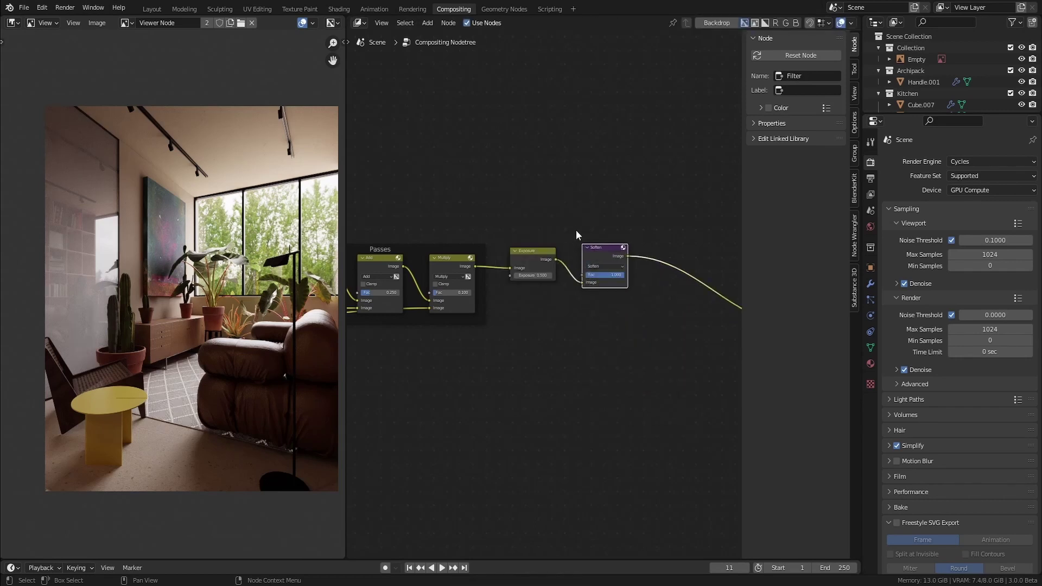
- Set the Filter node's type to Sharpen with a factor of 0.05
scroll(576, 231, "up", 3)
left_click(604, 285)
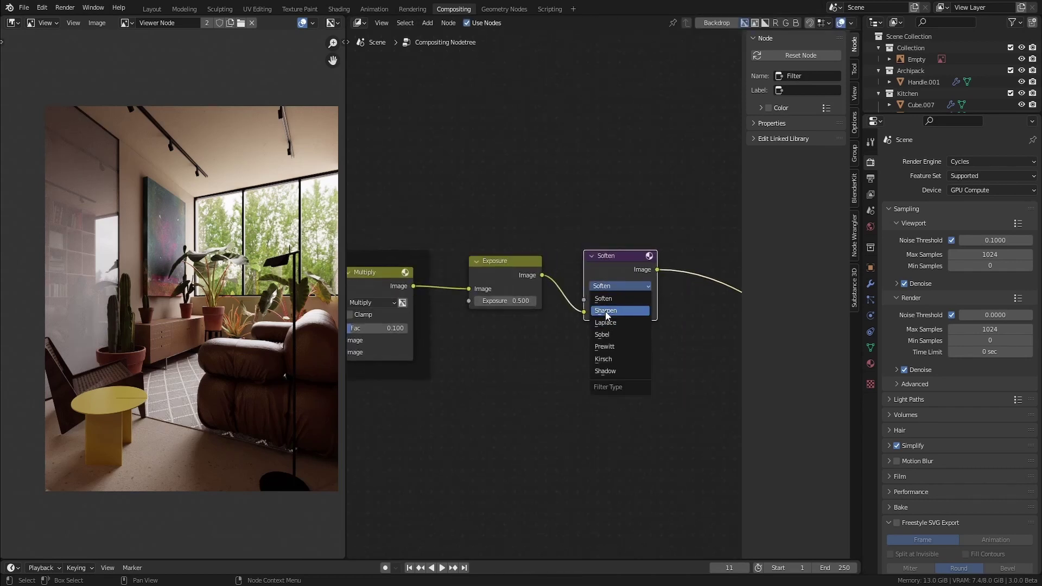
left_click(606, 312)
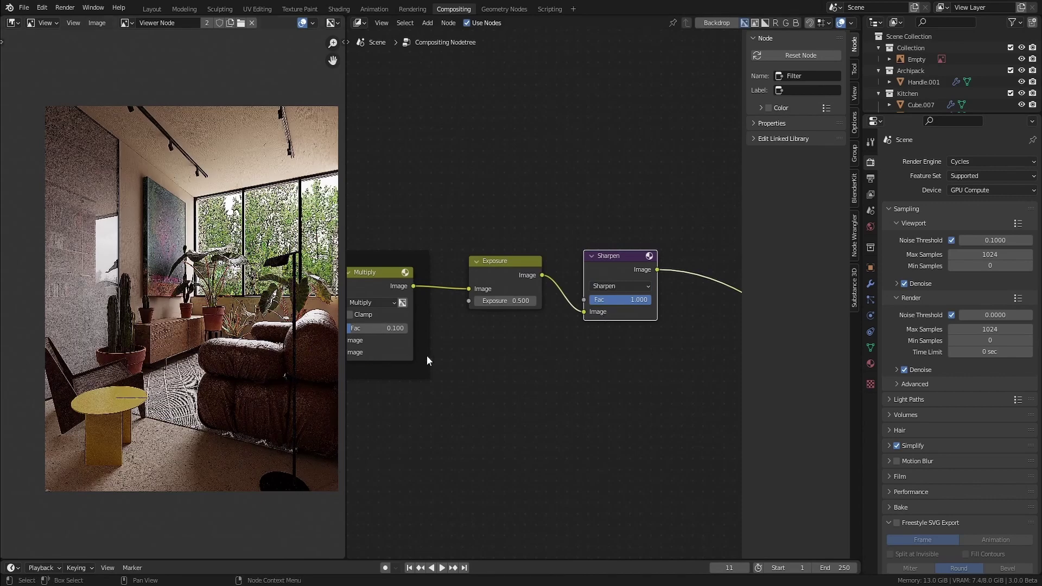
left_click(635, 300)
type("0.05")
key("Return")
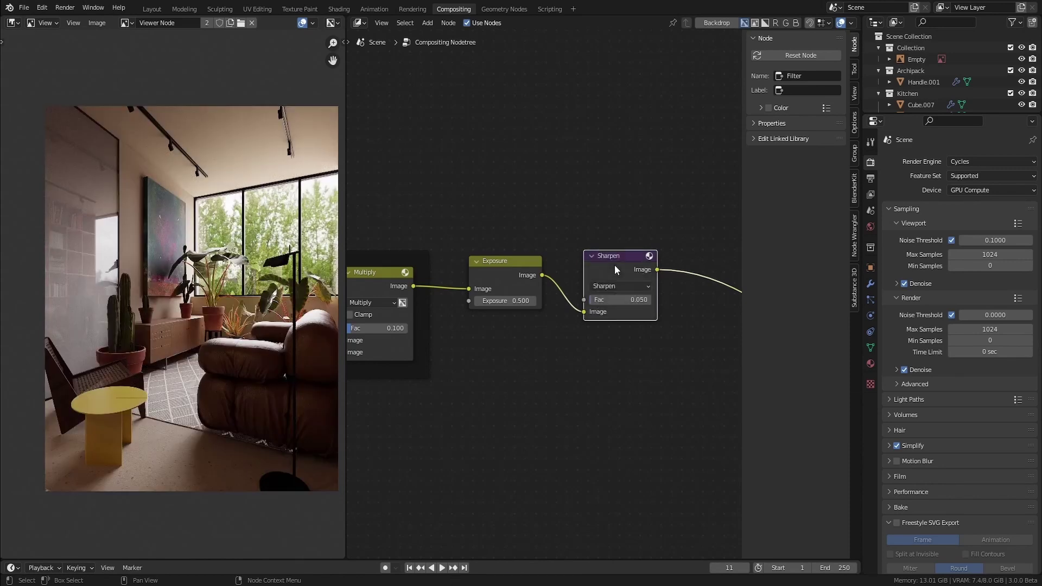
- Insert a Glare node into the link directly after the Sharpen node
scroll(615, 363, "down", 3)
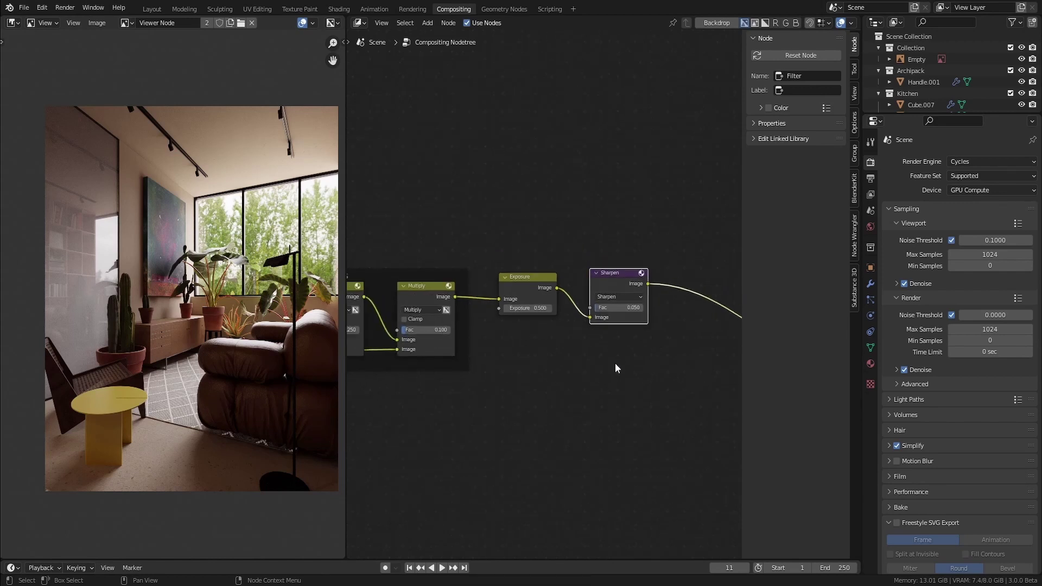
scroll(604, 335, "down", 1)
middle_click_drag(632, 317, 603, 324)
scroll(603, 319, "up", 3)
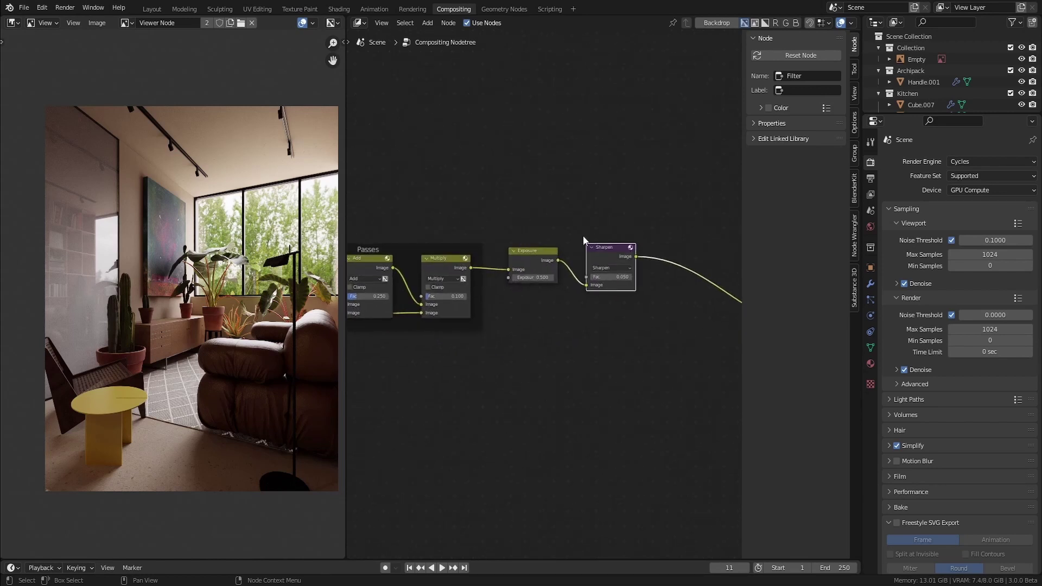
middle_click_drag(598, 276, 588, 275)
scroll(658, 255, "up", 3)
middle_click_drag(657, 255, 616, 255)
key("shift+a")
mouse_move(616, 255)
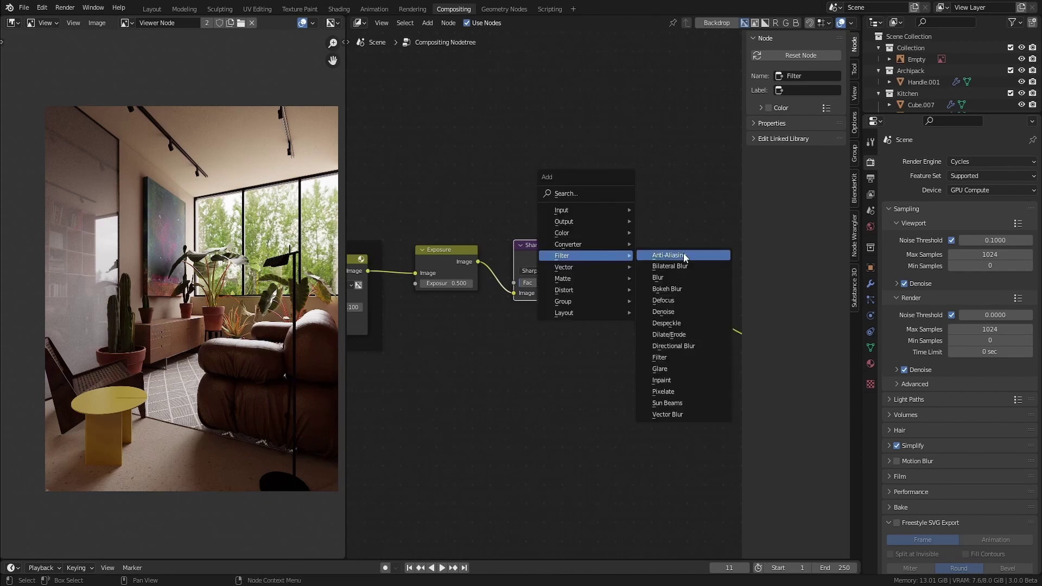
left_click(660, 368)
left_click(612, 216)
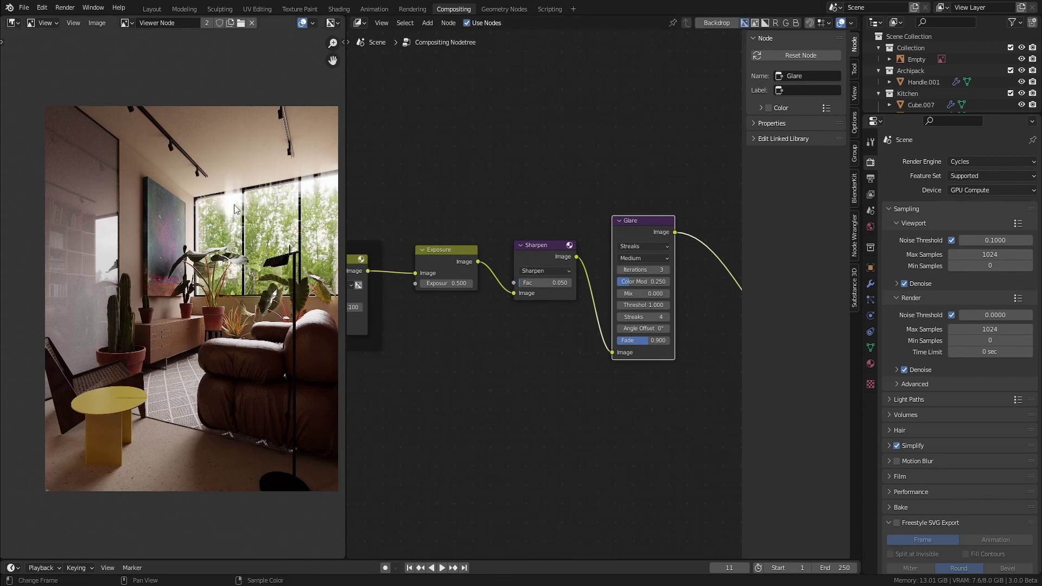
- Set the Glare node's type to Fog Glow with High quality and a size of 6
left_click(640, 247)
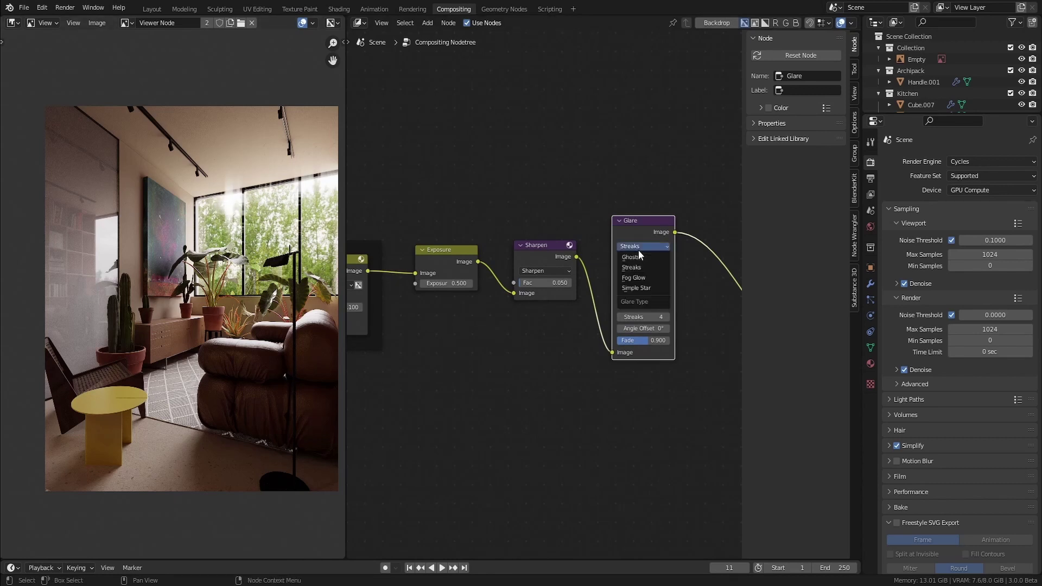
left_click(638, 278)
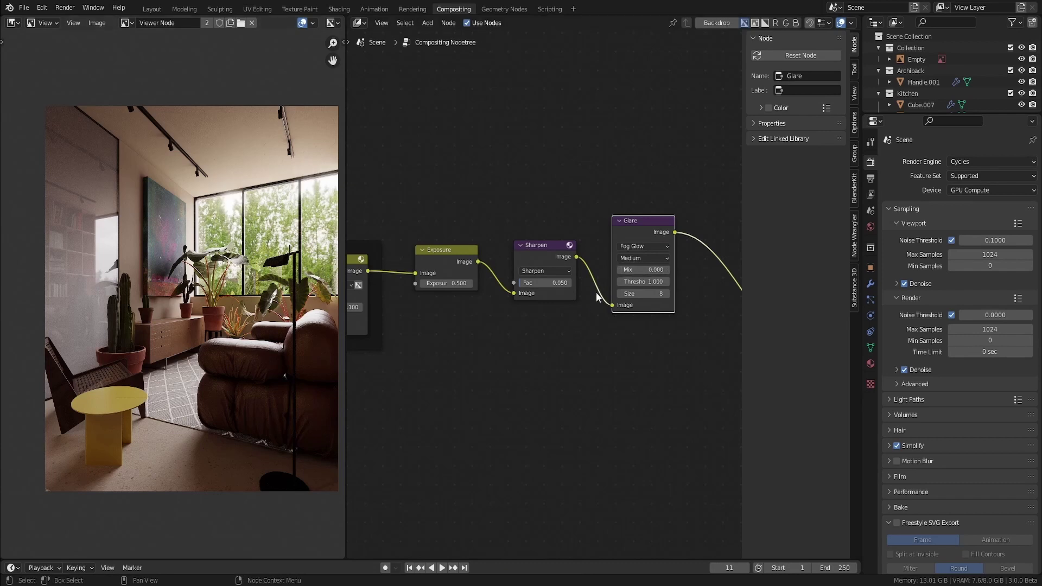
middle_click_drag(651, 341, 584, 343)
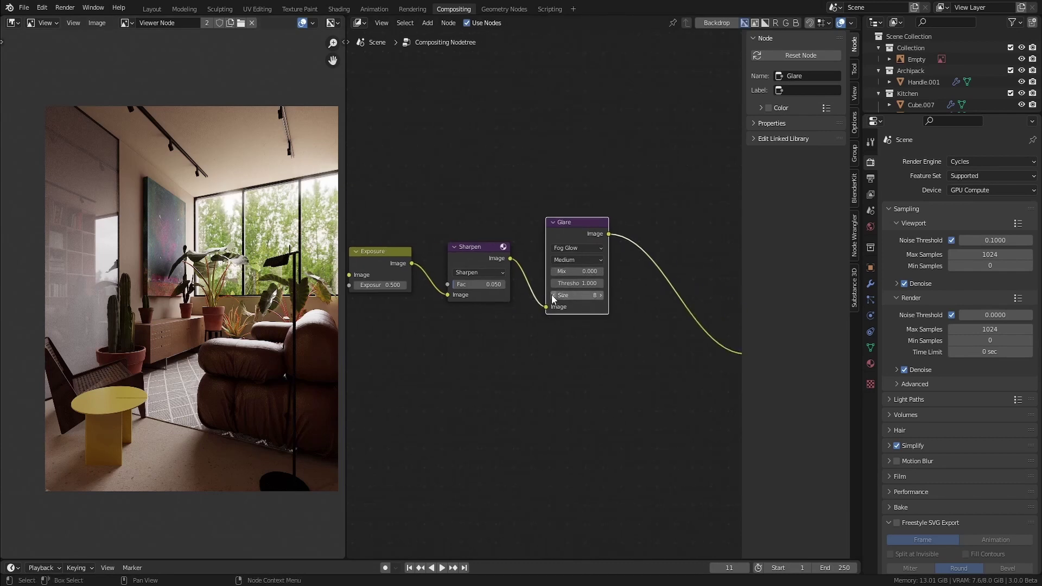
left_click(573, 260)
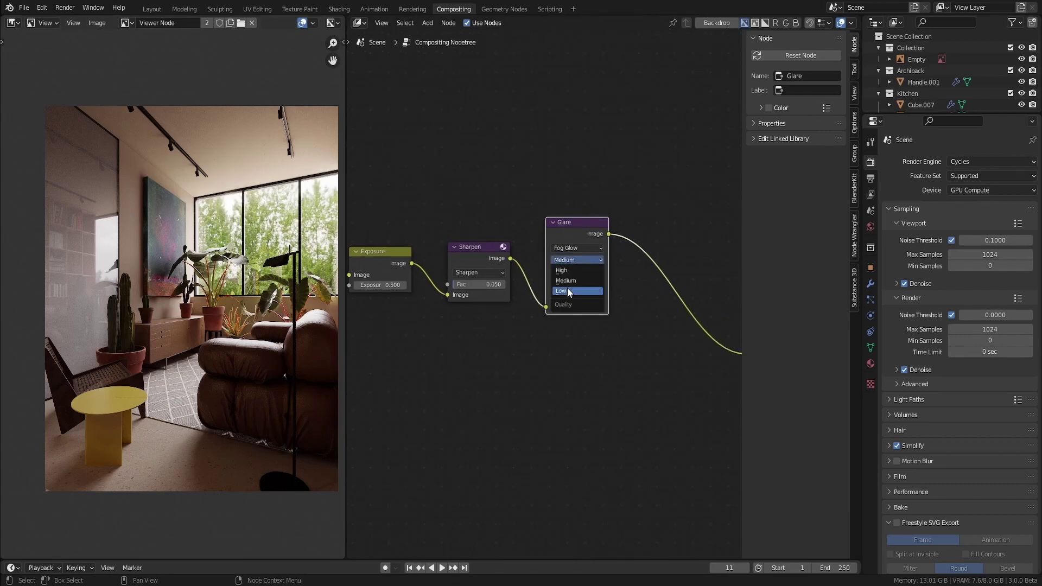
left_click(568, 272)
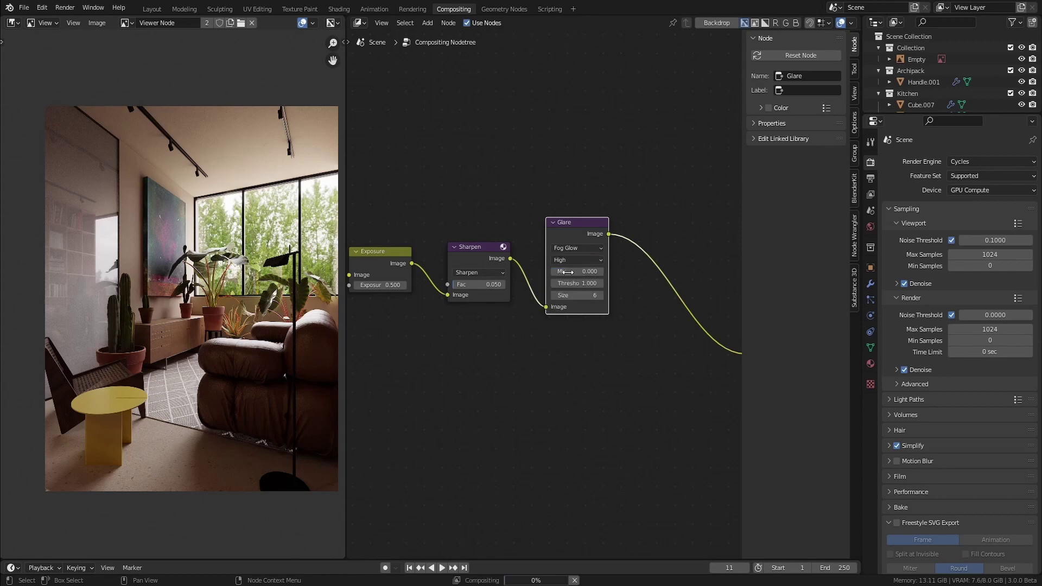
- Insert a Lens Distortion node into the link directly after the Glare node
scroll(418, 281, "down", 3)
key("shift+a")
mouse_move(596, 262)
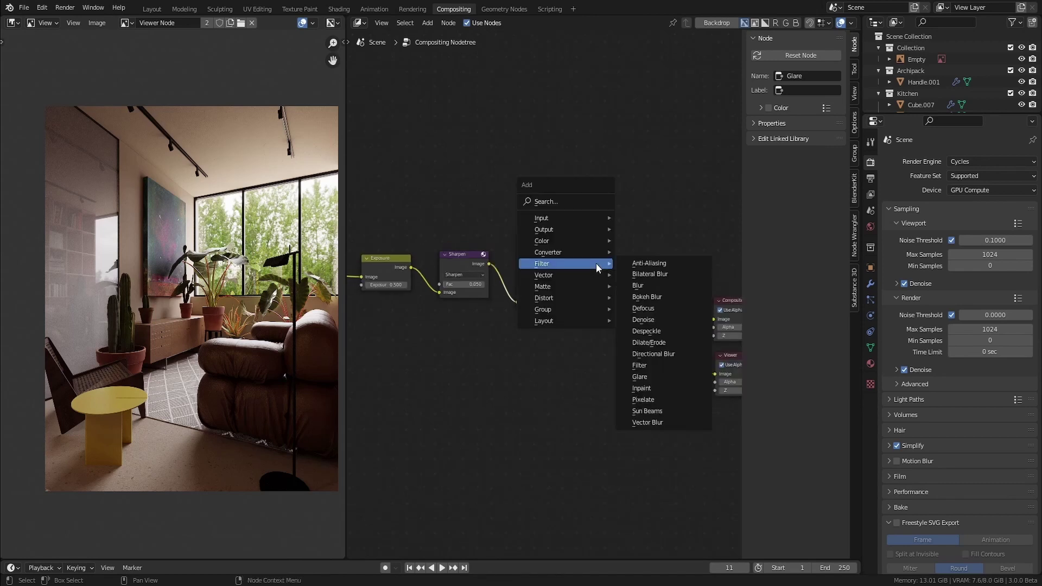
mouse_move(555, 301)
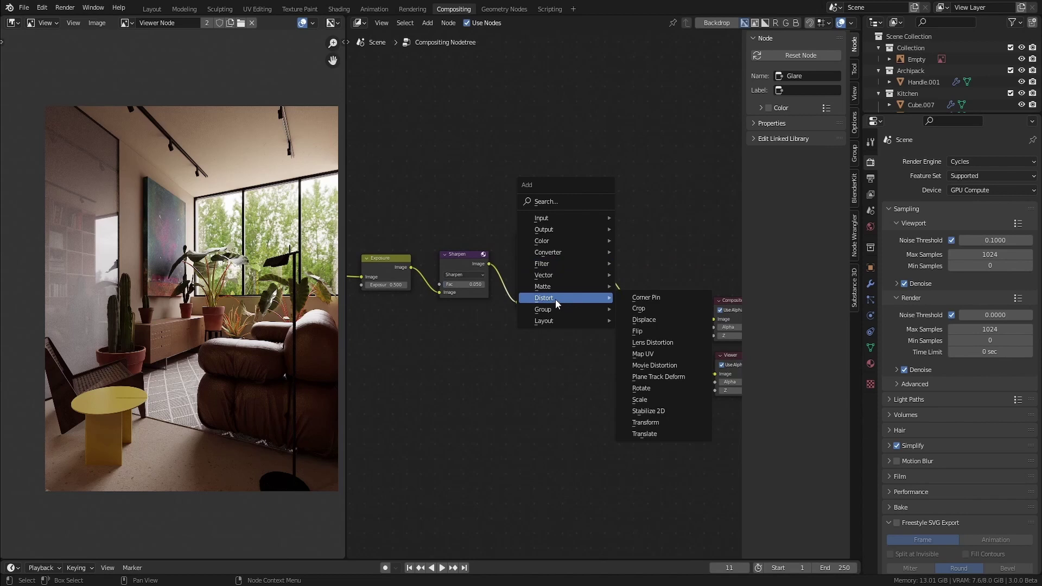
left_click(651, 342)
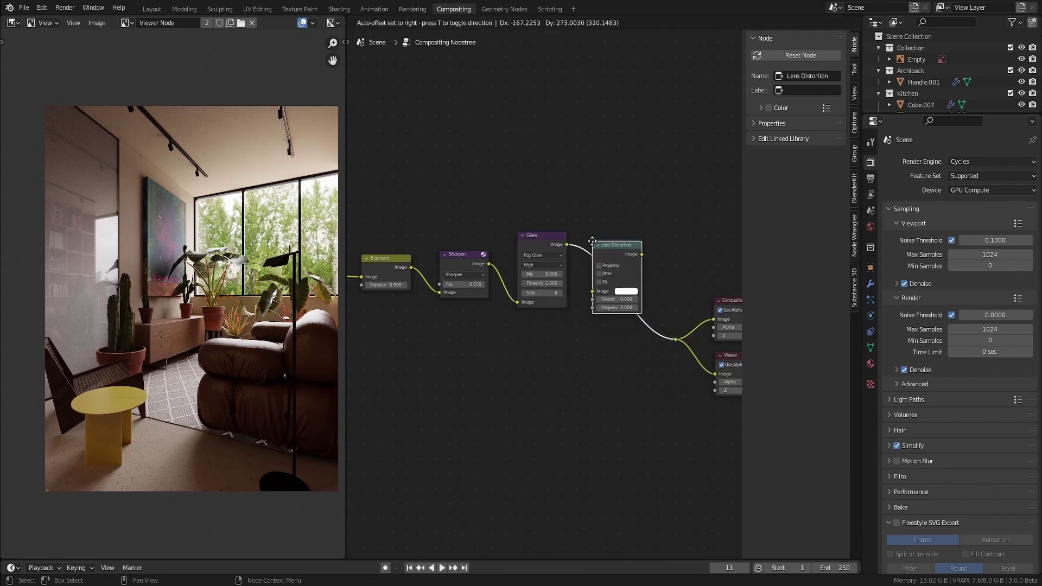
left_click(589, 236)
middle_click_drag(623, 220, 552, 233)
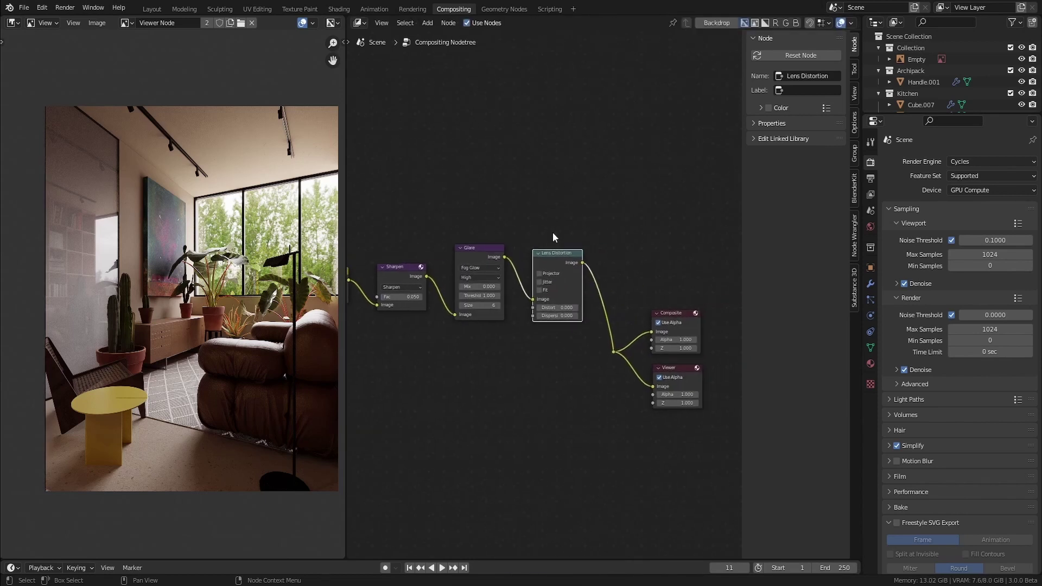
- Enable Fit on the Lens Distortion node and set its dispersion to 0.001
scroll(552, 233, "down", 2)
scroll(573, 230, "up", 2)
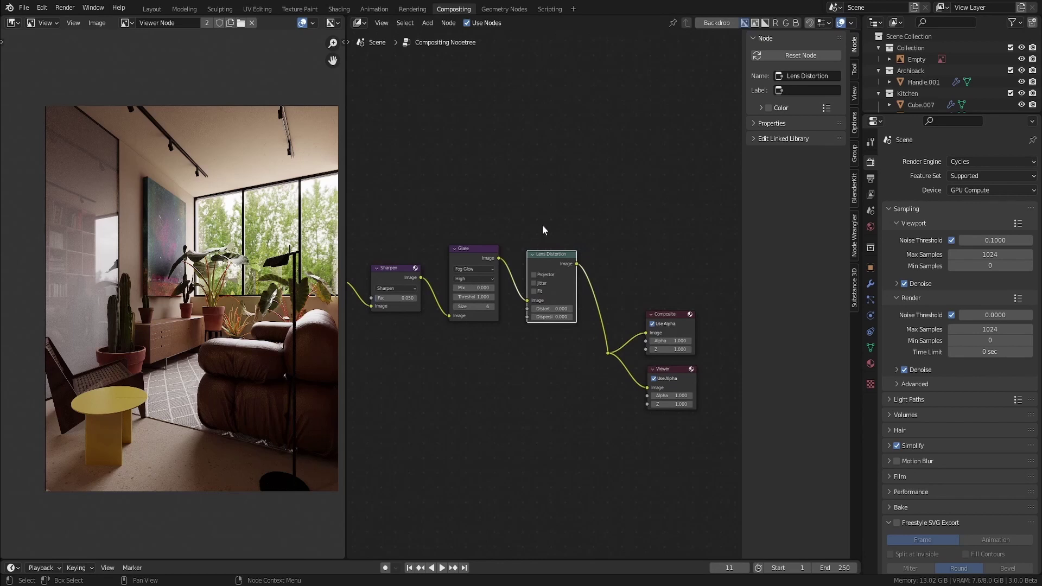
scroll(534, 296, "up", 2)
left_click(534, 287)
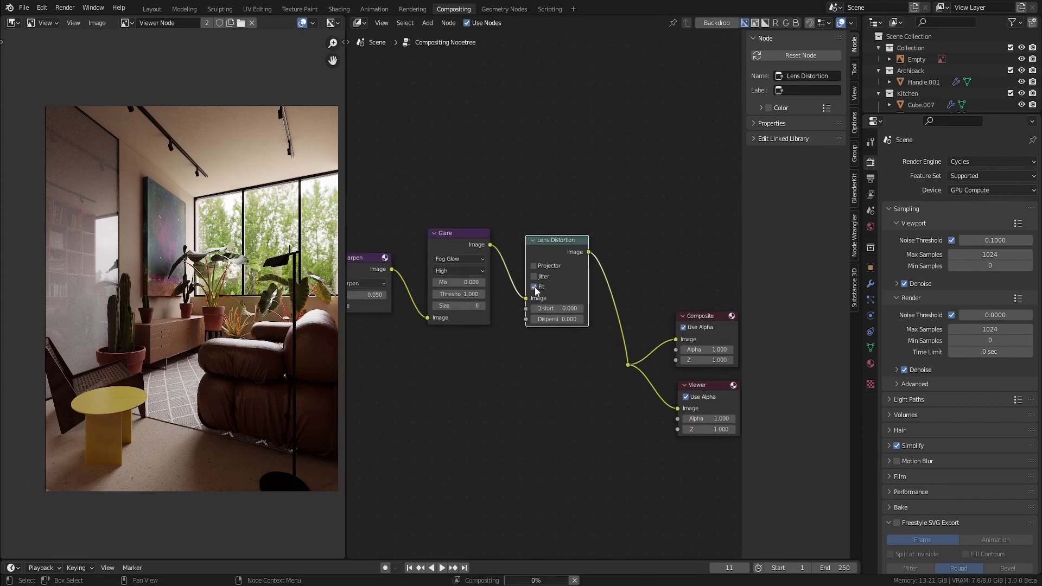
left_click(552, 319)
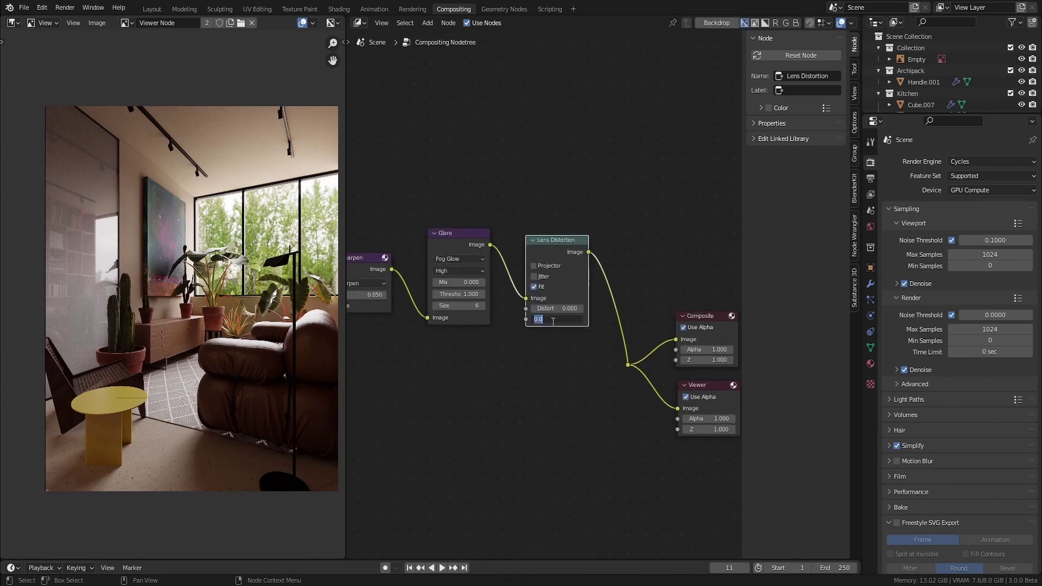
type("0.00")
key("Return")
left_click(553, 322)
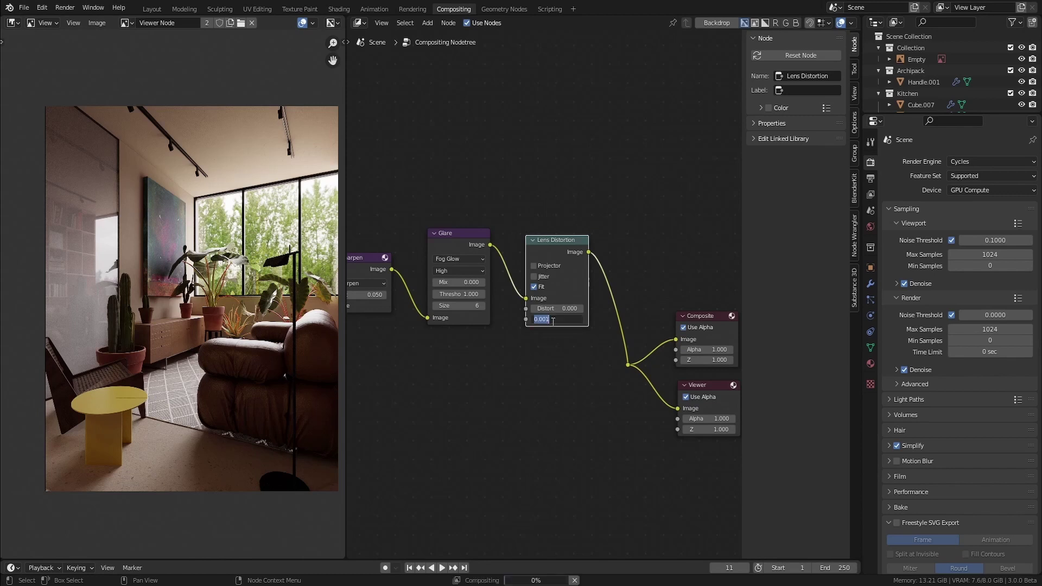
left_click(542, 379)
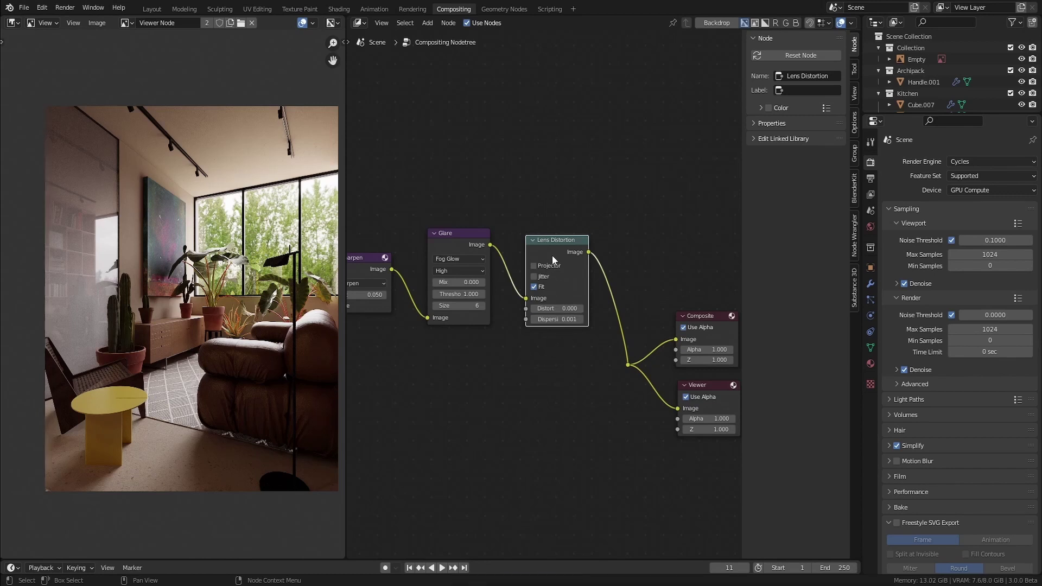
- Mute and unmute the Lens Distortion node to compare the image with and without its effect
key("m")
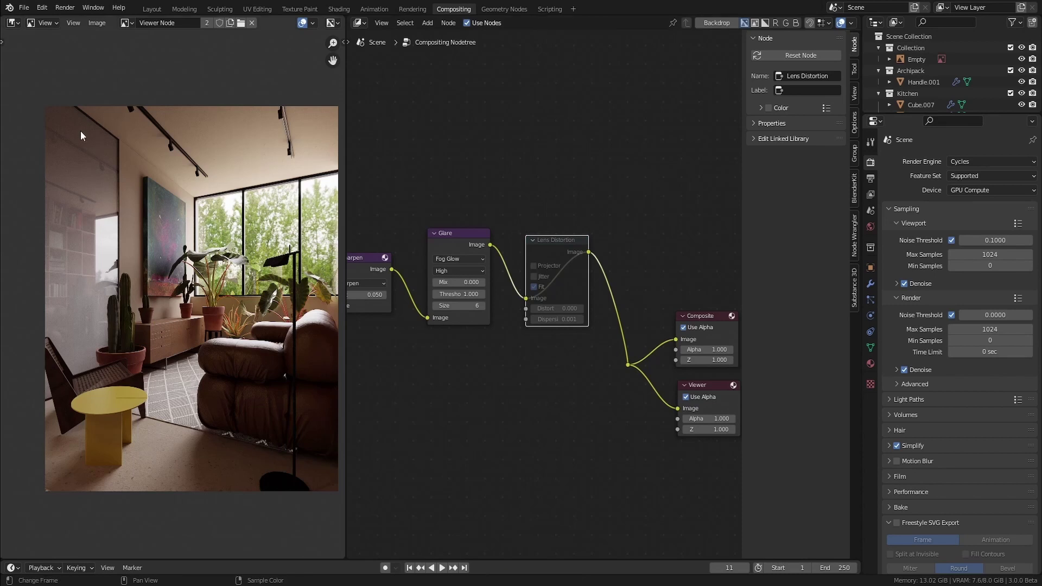
key("m")
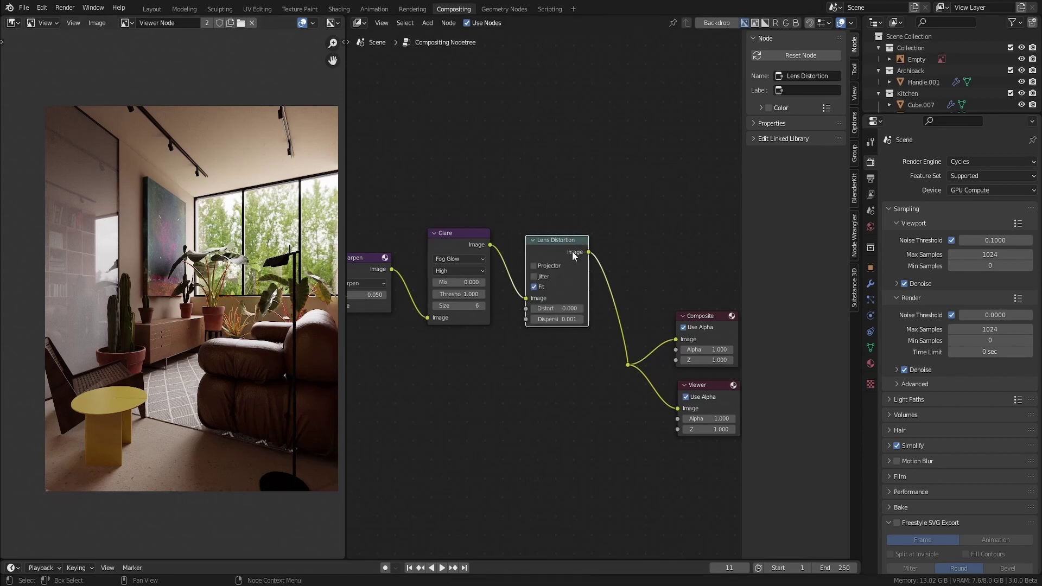
key("m")
key("m")
- Move the Composite and Viewer nodes with their reroute point farther away from the Lens Distortion node
scroll(584, 308, "down", 3)
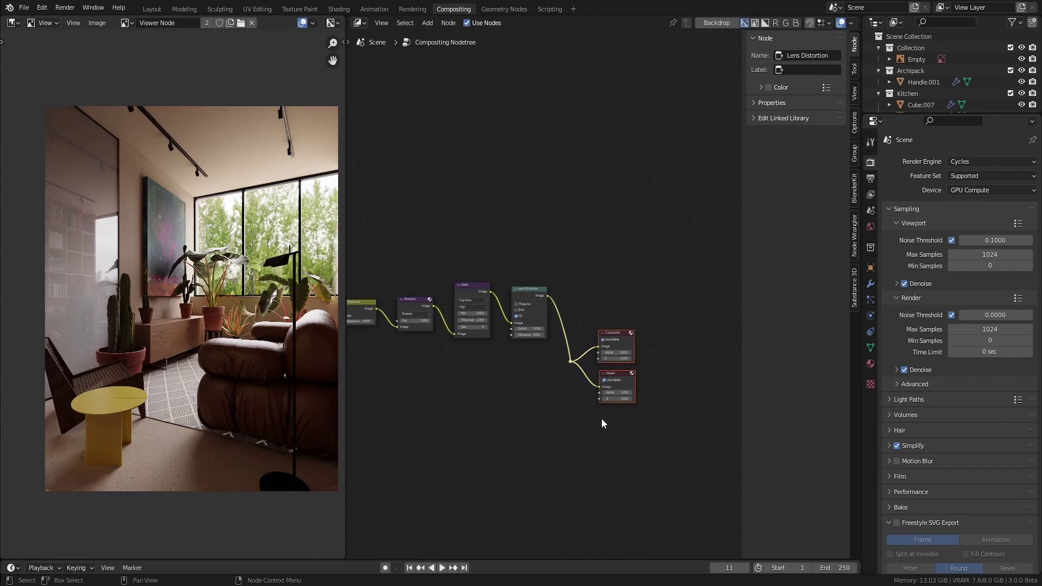
key("g")
left_click(652, 338)
- Add a frame around the Exposure, Sharpen, Glare and Lens Distortion nodes and label it Effects
middle_click_drag(543, 364, 594, 362)
middle_click_drag(488, 382, 517, 373)
scroll(517, 372, "up", 1)
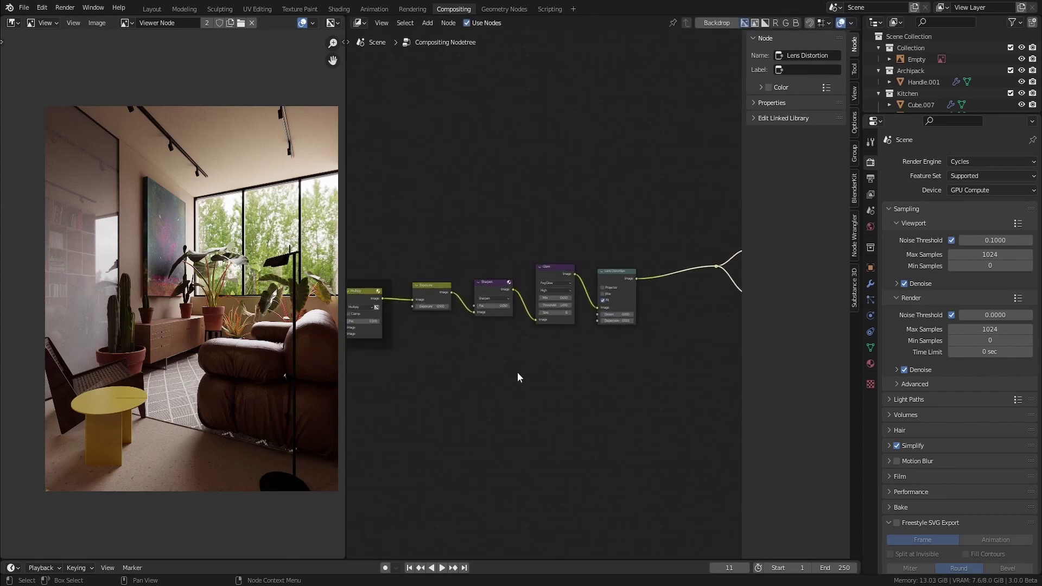
key("shift+a")
mouse_move(506, 395)
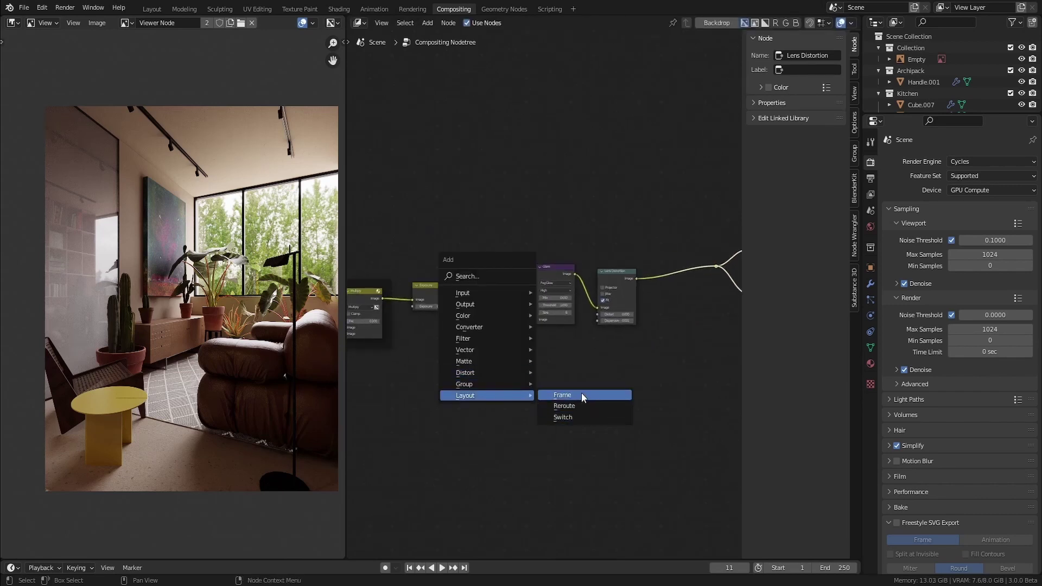
left_click(582, 396)
left_click(487, 360)
left_click_drag(675, 231, 457, 291)
left_click(817, 91)
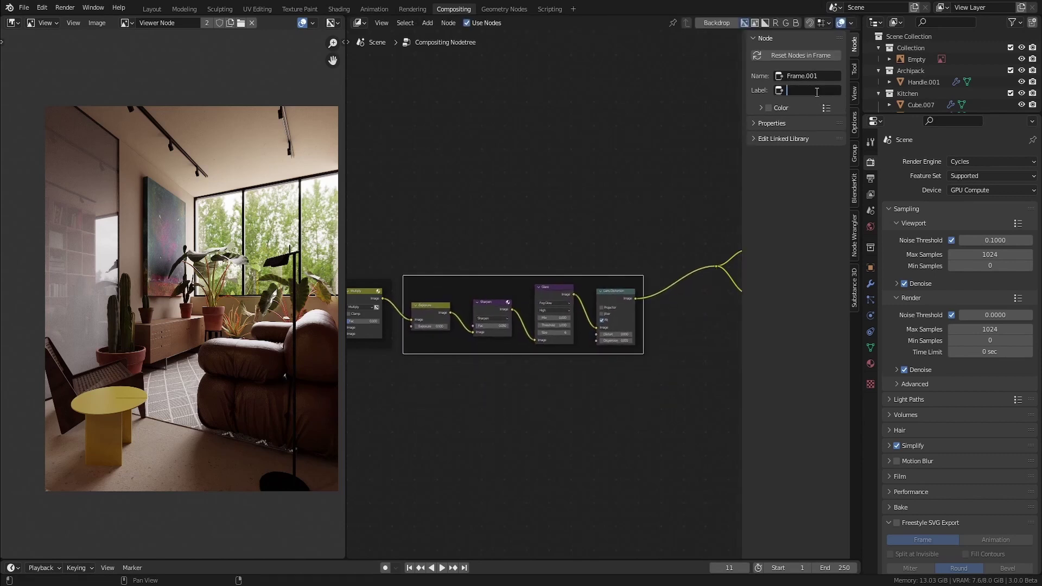
type("Effects")
key("Return")
- Reposition the Composite and Viewer nodes with their reroute point to leave free space after the Effects frame
scroll(656, 304, "down", 2)
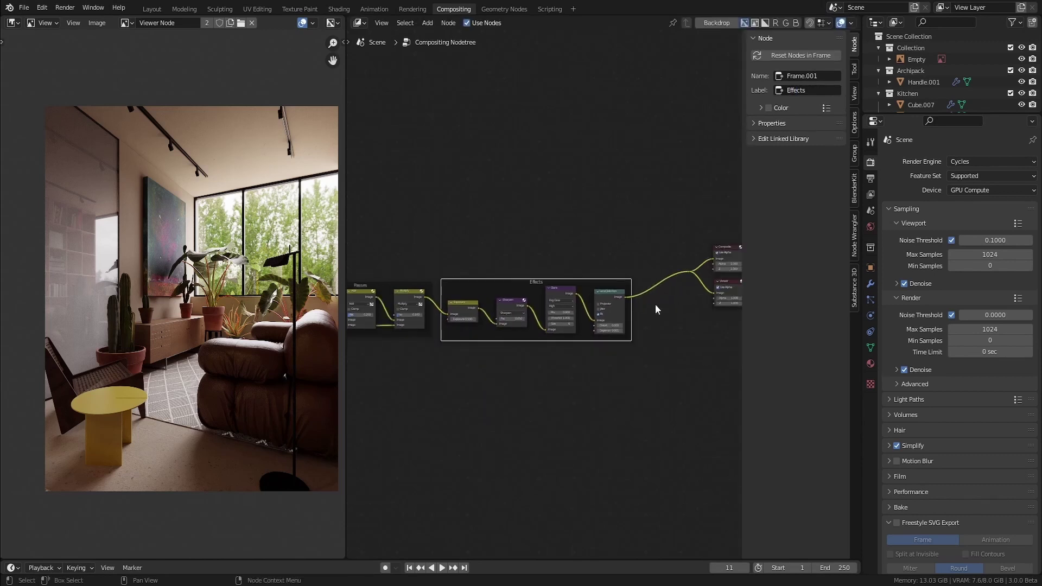
scroll(655, 277, "right", 3, "ctrl")
left_click_drag(654, 180, 570, 312)
key("g")
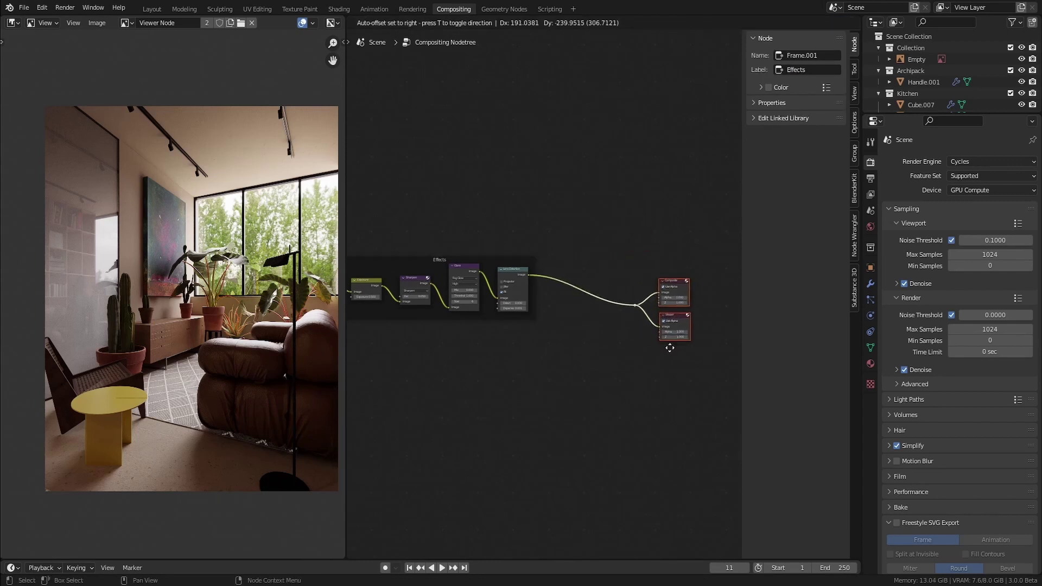
left_click(691, 331)
- Hide the node editor's sidebar and insert a Color Correction node into the link after the Effects frame
scroll(600, 337, "up", 1)
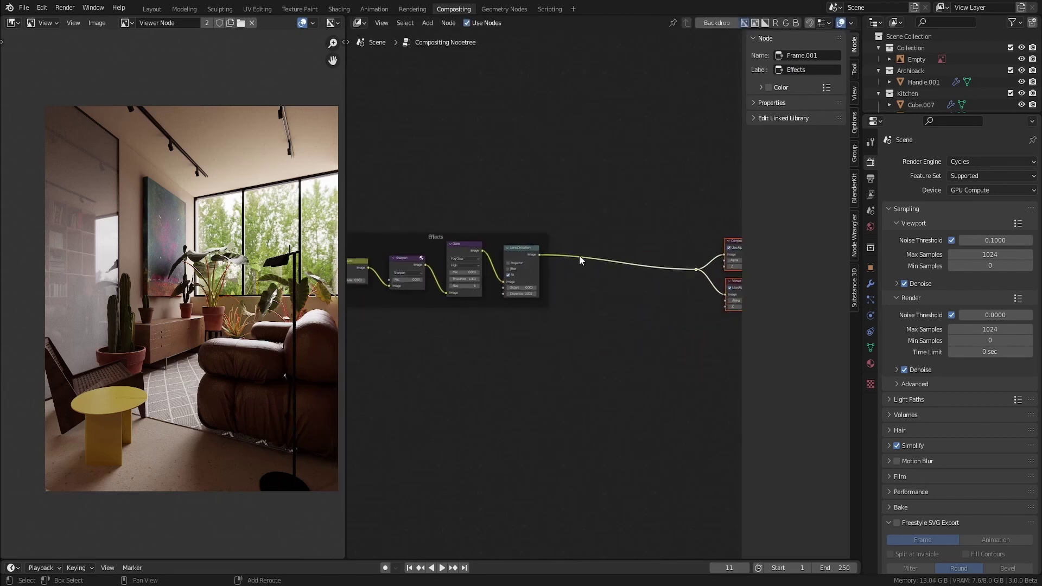
key("n")
scroll(624, 244, "right", 1, "ctrl")
key("shift+a")
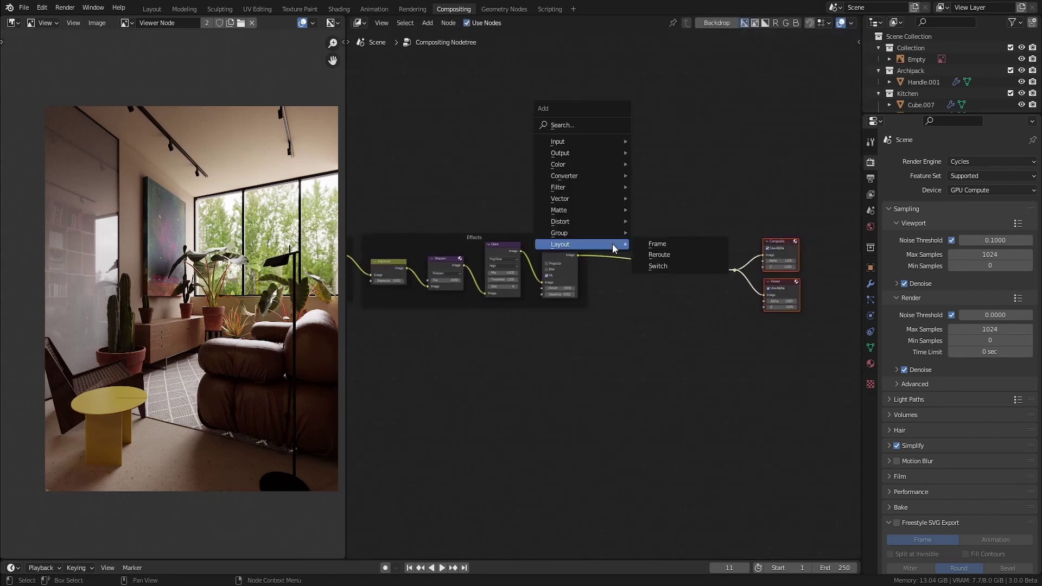
mouse_move(575, 164)
left_click(671, 186)
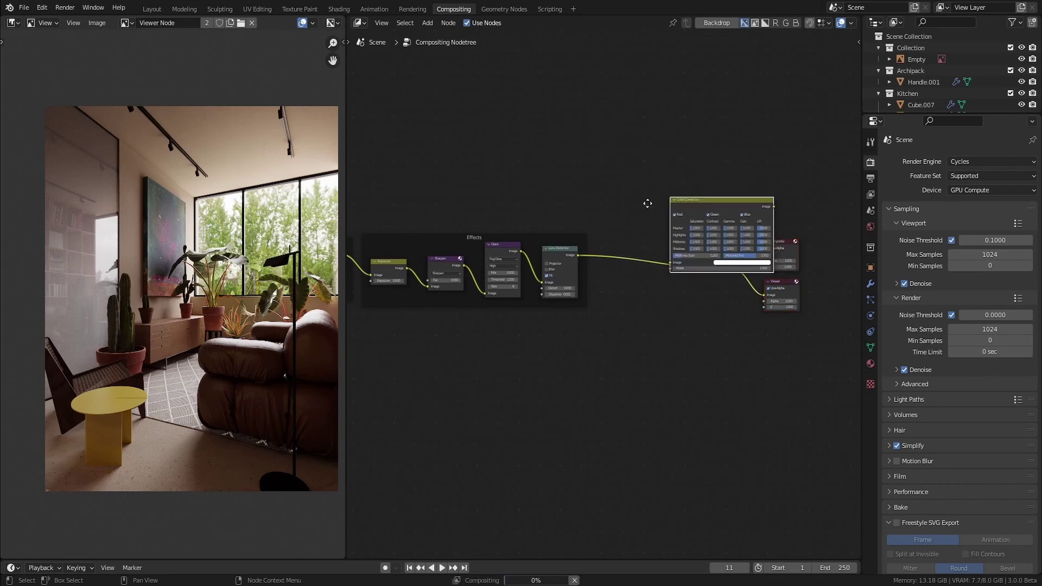
left_click(598, 216)
- Insert a Color Balance node into the link directly after the Color Correction node
key("shift+a")
mouse_move(617, 201)
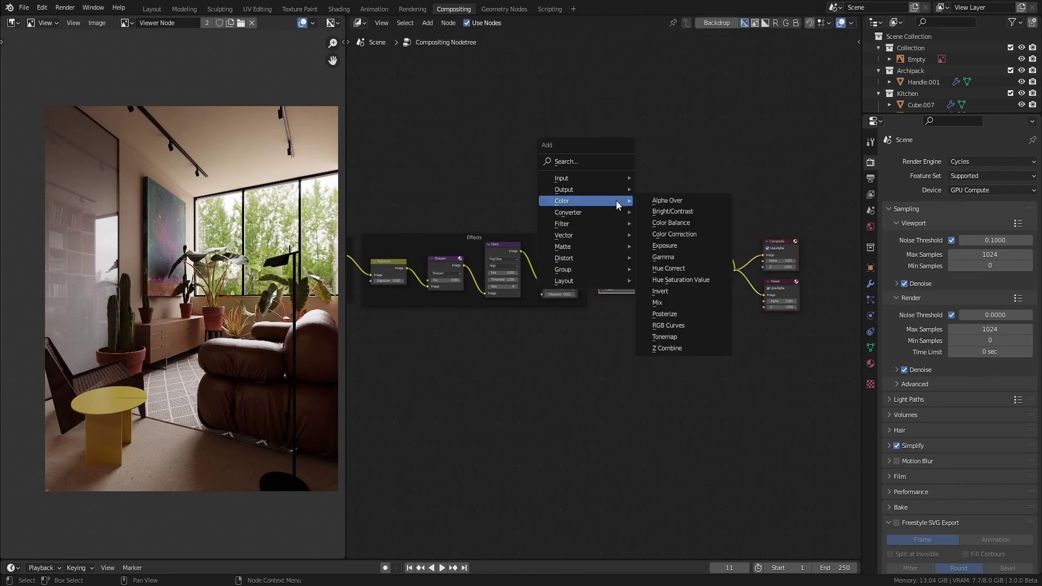
left_click(667, 222)
left_click(728, 220)
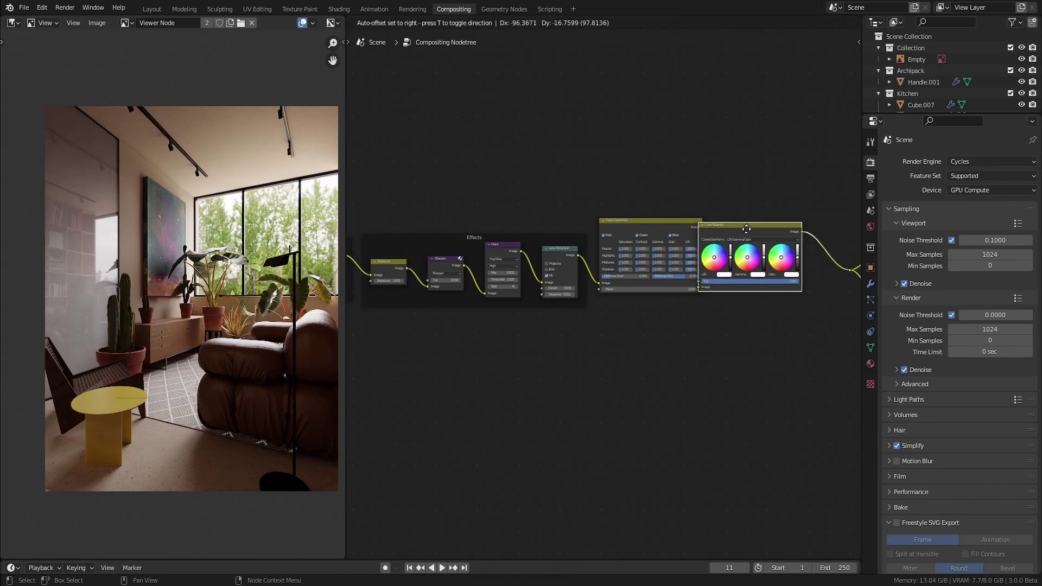
- Set the Color Balance correction formula to Offset/Power/Slope (ASC-CDL) and shift its Slope colour slightly toward a cooler tint
middle_click_drag(747, 230, 704, 274)
scroll(704, 276, "up", 3)
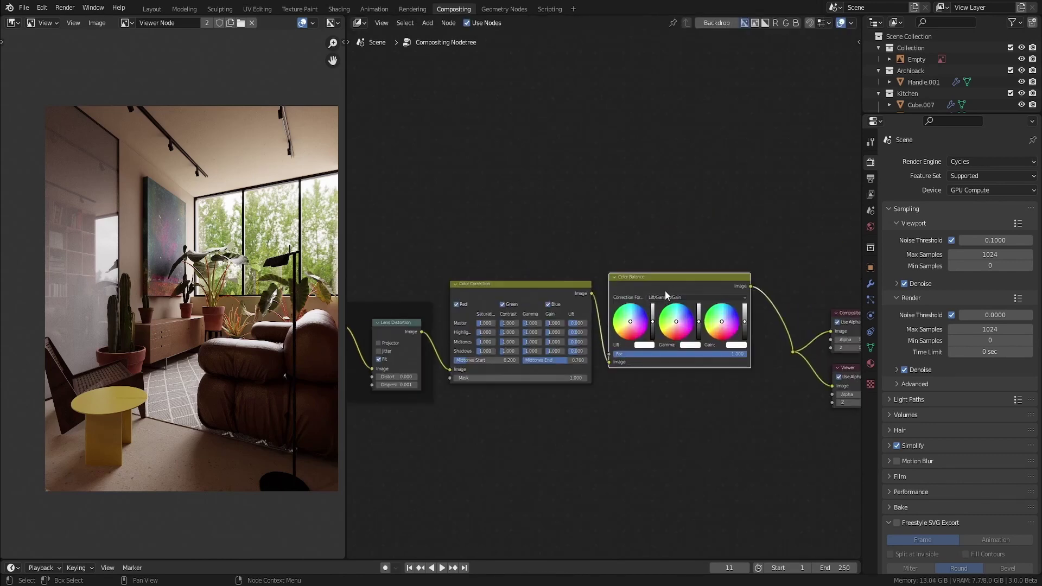
scroll(660, 298, "up", 1)
left_click(693, 298)
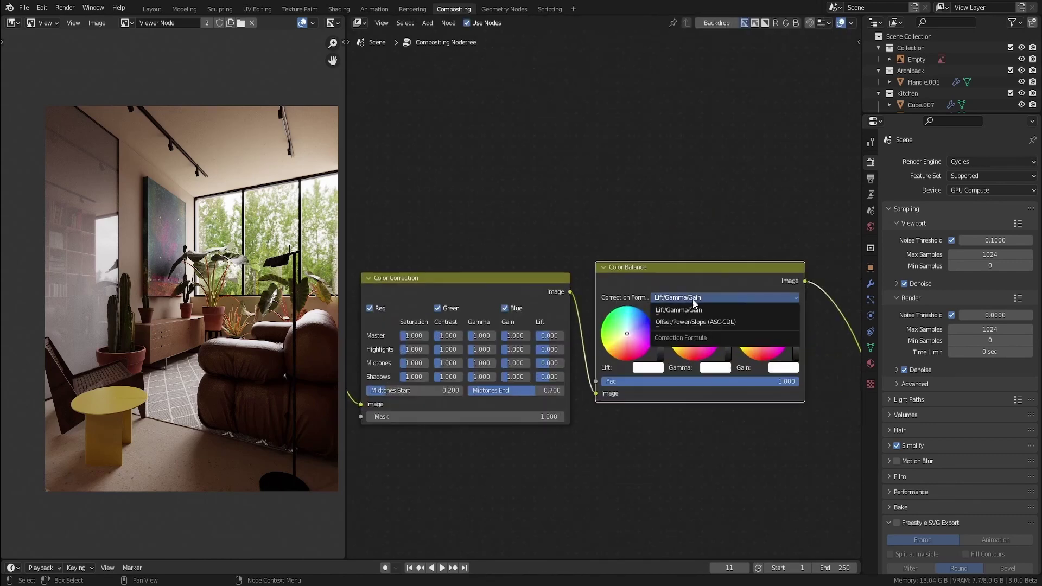
left_click(692, 319)
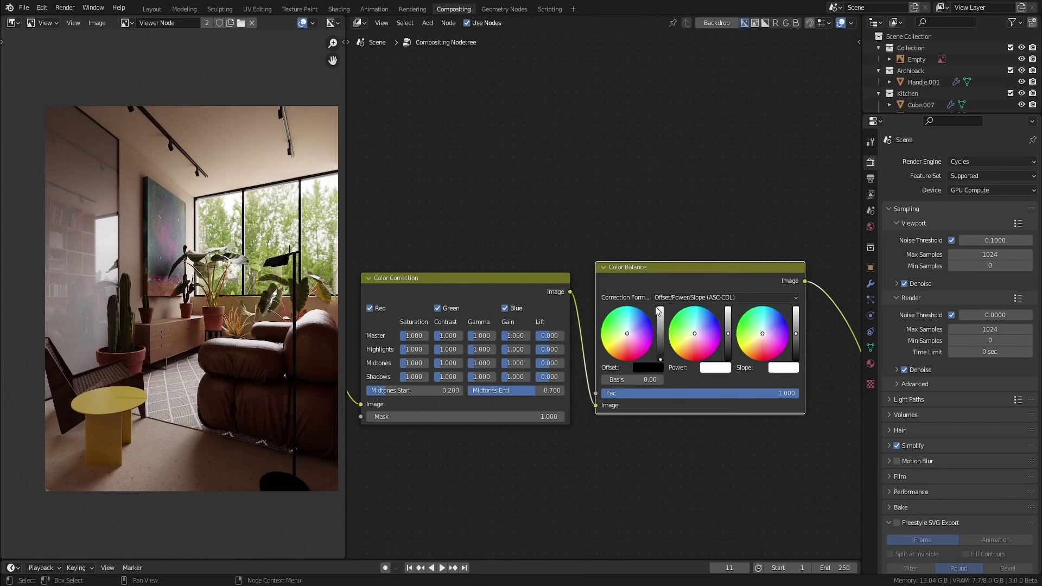
left_click(763, 326)
- Set the Midtones saturation of the Color Correction node to 1.01
scroll(565, 431, "up", 2)
scroll(484, 370, "up", 1)
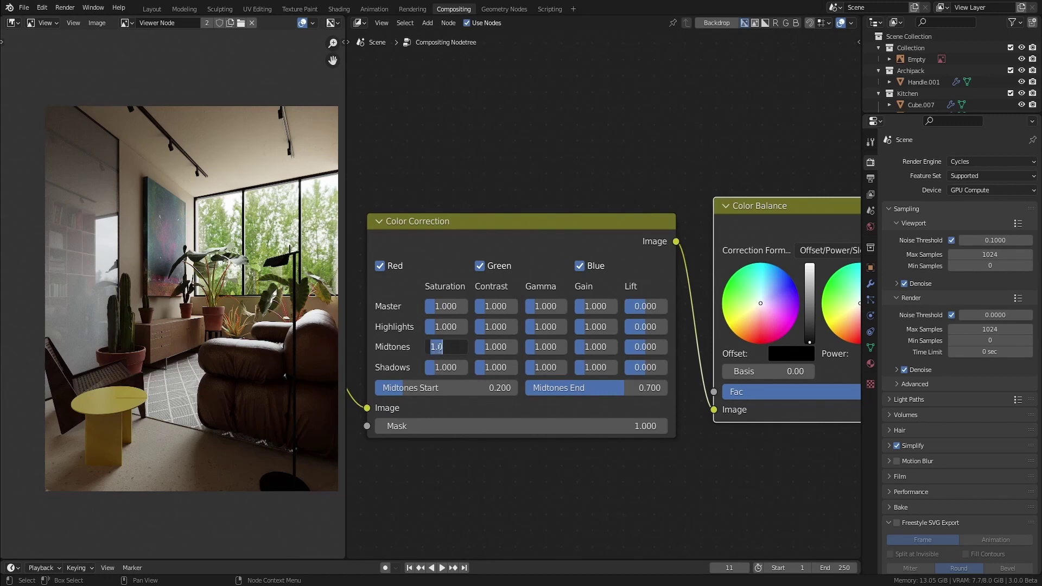
type("1.01")
key("Return")
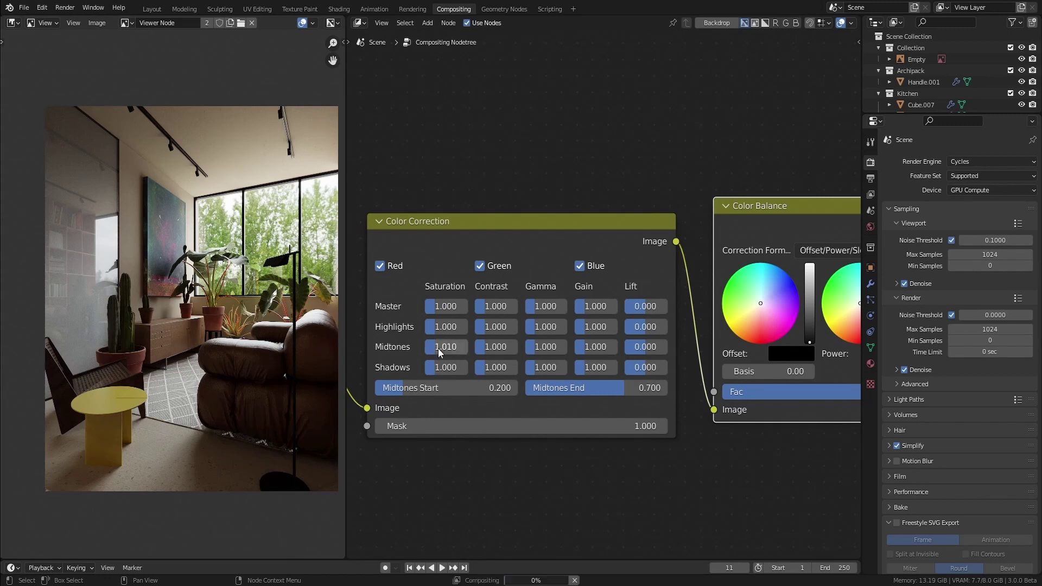
- Try a Shadows contrast of 1.01 in the Color Correction node and reduce it to 1.001
double_click(506, 369)
type("1.")
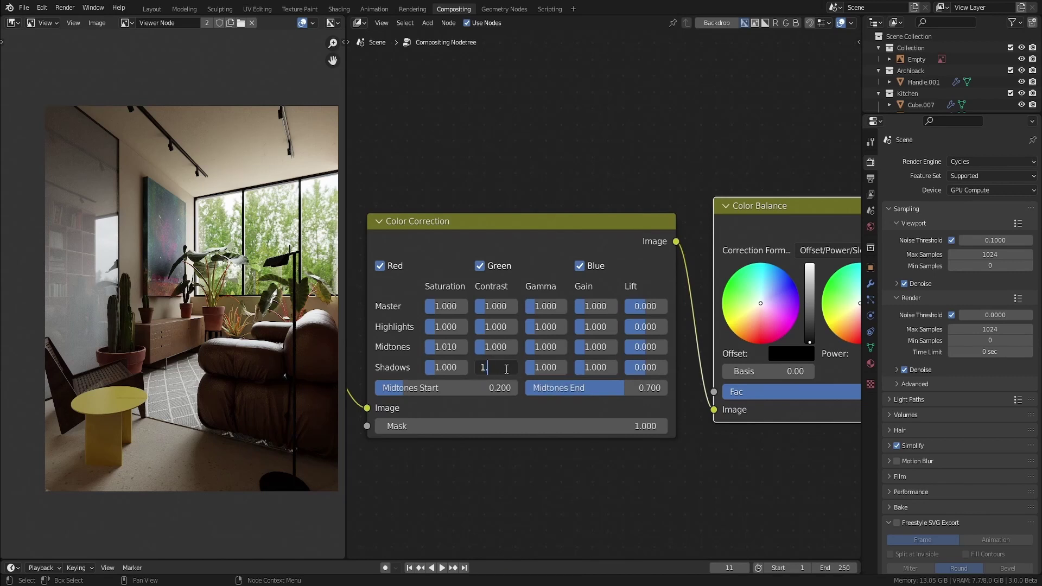
type("010")
key("Return")
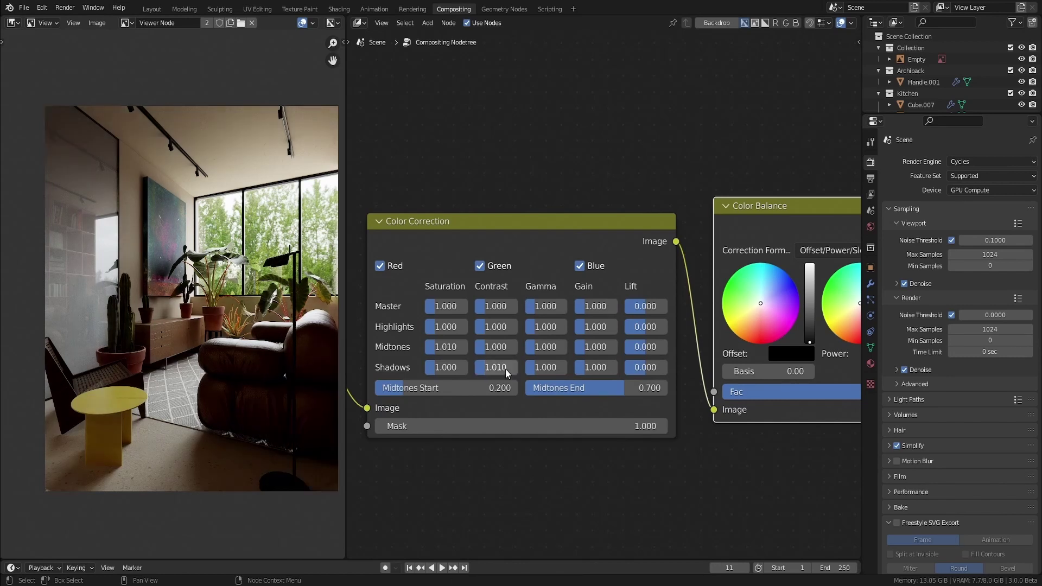
double_click(506, 369)
type("1.001")
key("Return")
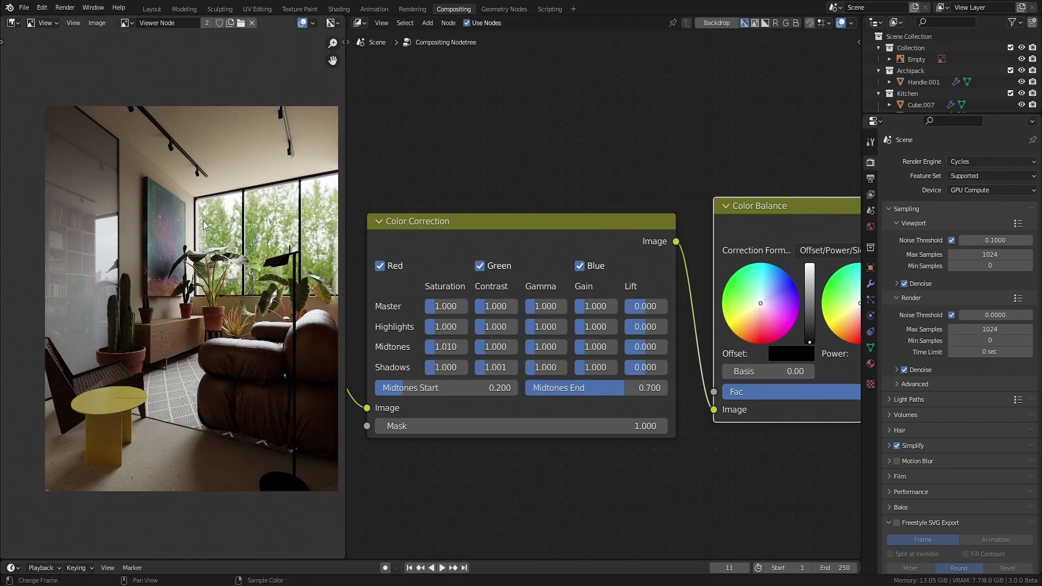
- Set the Highlights gamma of the Color Correction node to 0.8
left_click(541, 327)
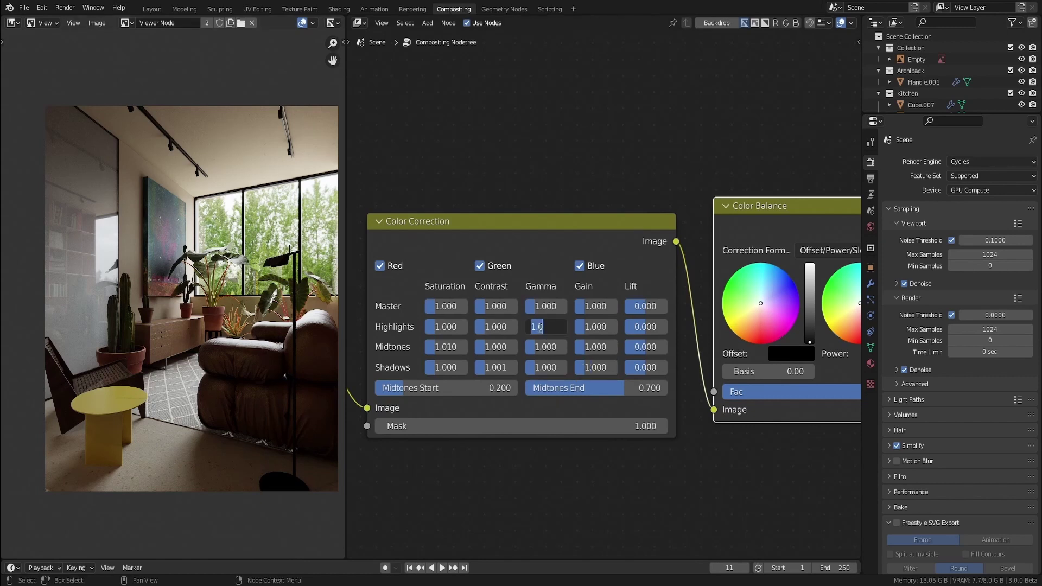
type("0.8")
key("Return")
- Add a frame around the Color Correction and Color Balance nodes and place it in line between the Effects frame and the output nodes
scroll(582, 184, "down", 4)
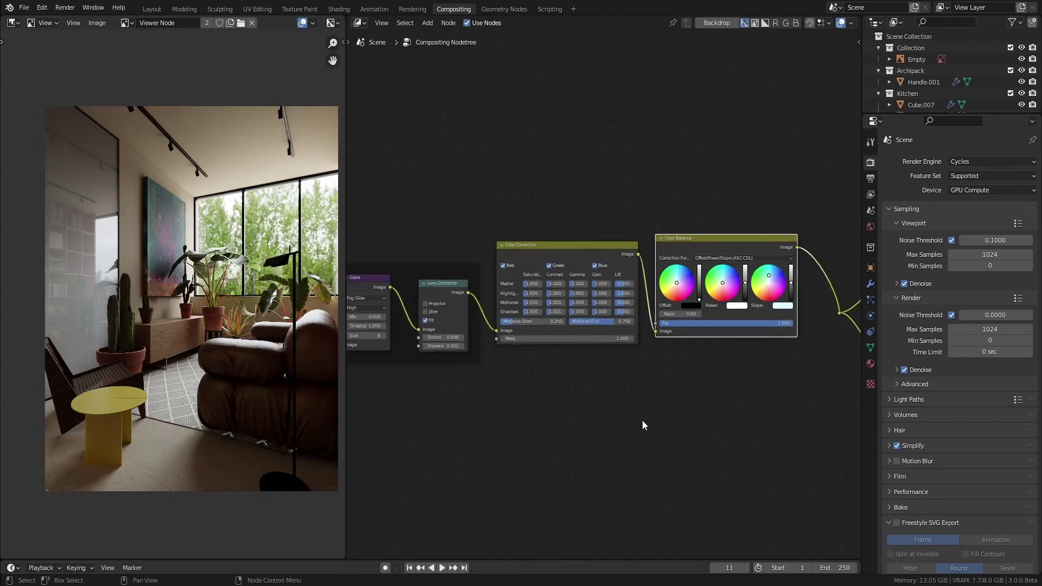
left_click_drag(766, 179, 518, 349)
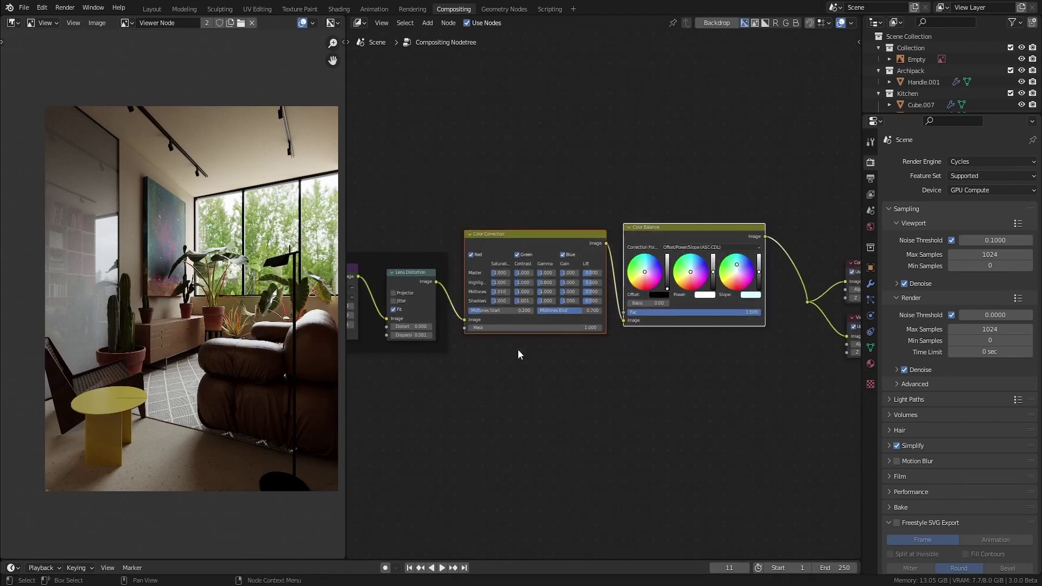
key("shift+a")
mouse_move(522, 479)
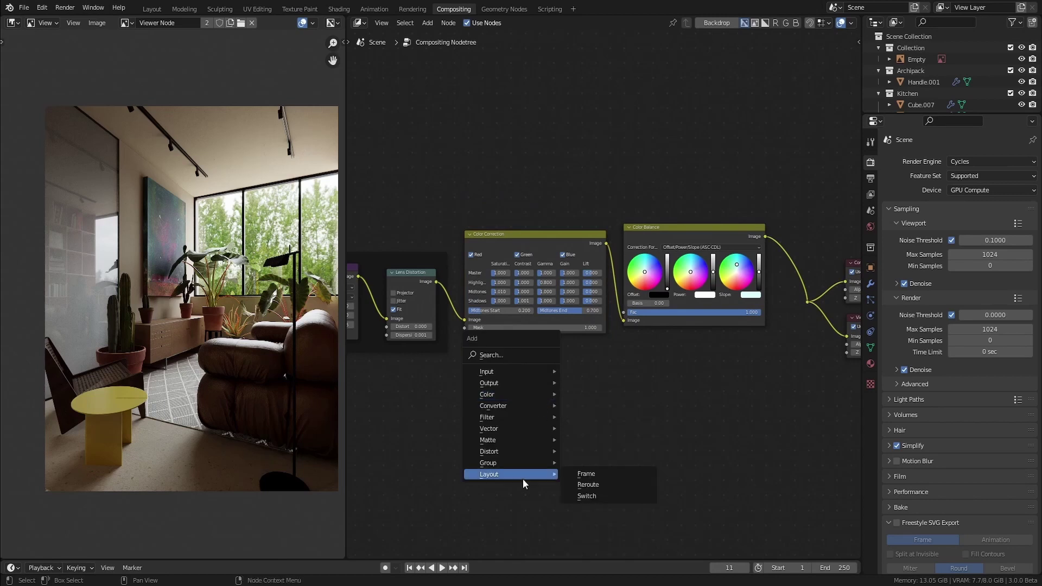
left_click(582, 474)
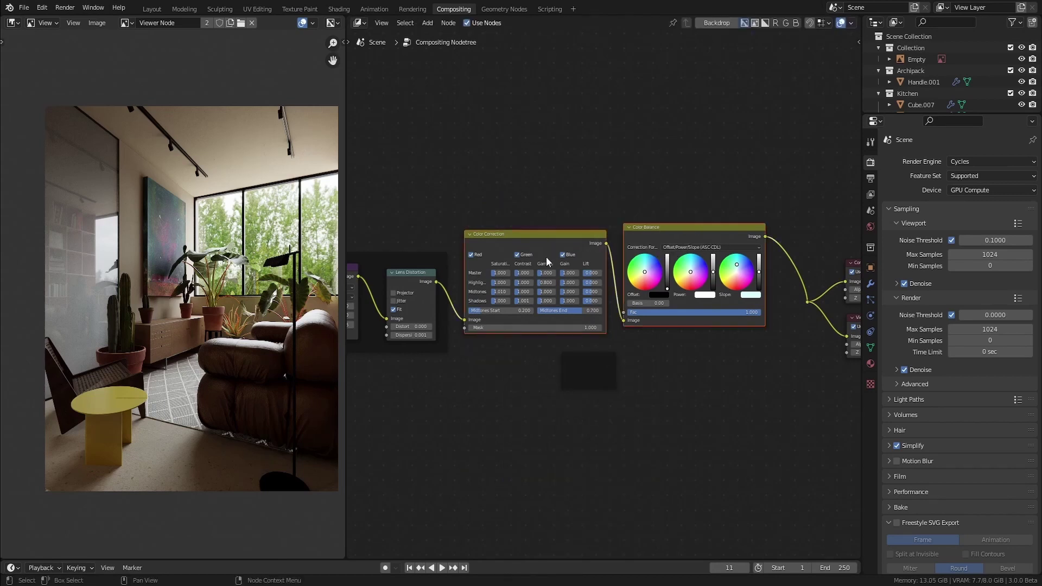
left_click_drag(565, 259, 607, 380)
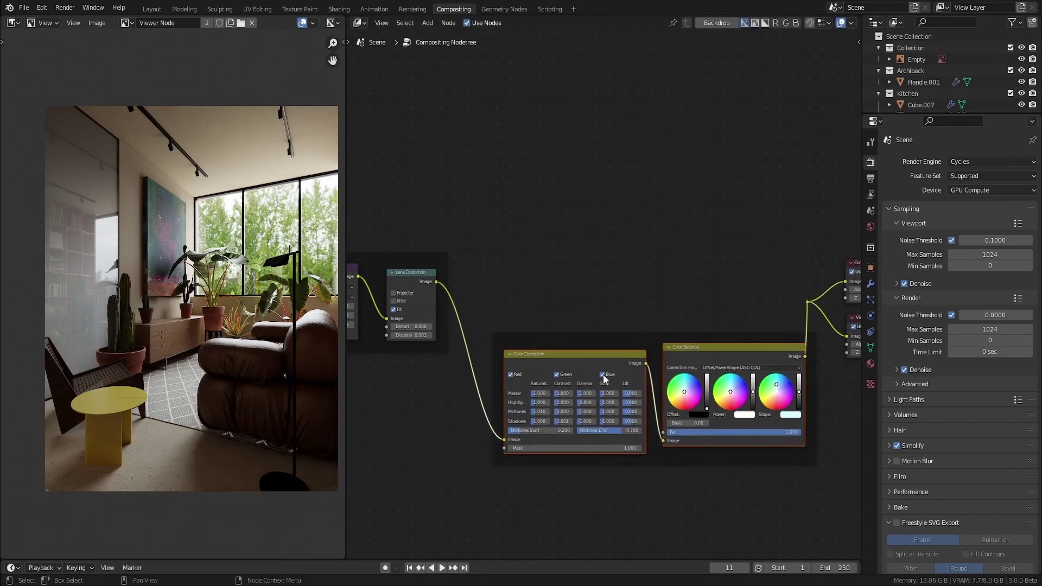
left_click_drag(649, 344, 608, 248)
left_click(608, 249)
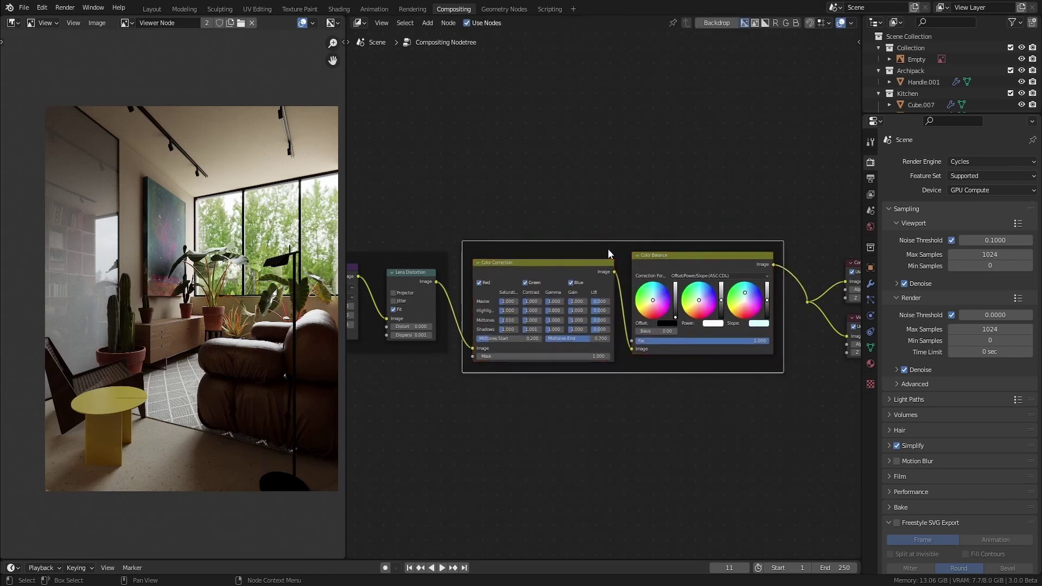
- Show the node editor's sidebar and label the new frame "Color correction"
key("n")
left_click(801, 90)
type("Col")
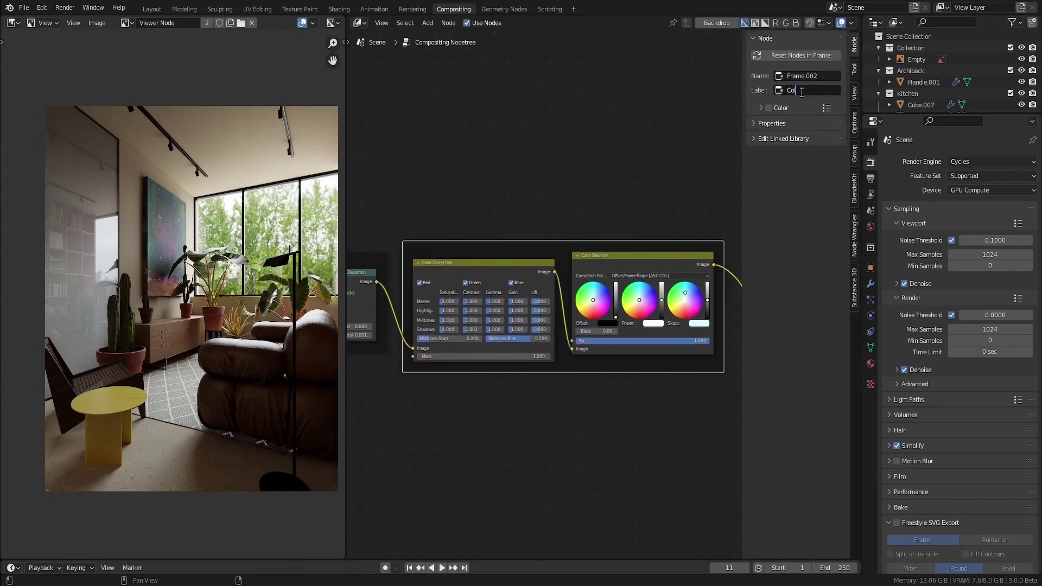
type("or correction")
key("Return")
- Duplicate the first Add node in the Passes frame and insert the copy into the Image link between Render Layers and that node
scroll(510, 269, "down", 3)
scroll(559, 337, "up", 5, "ctrl")
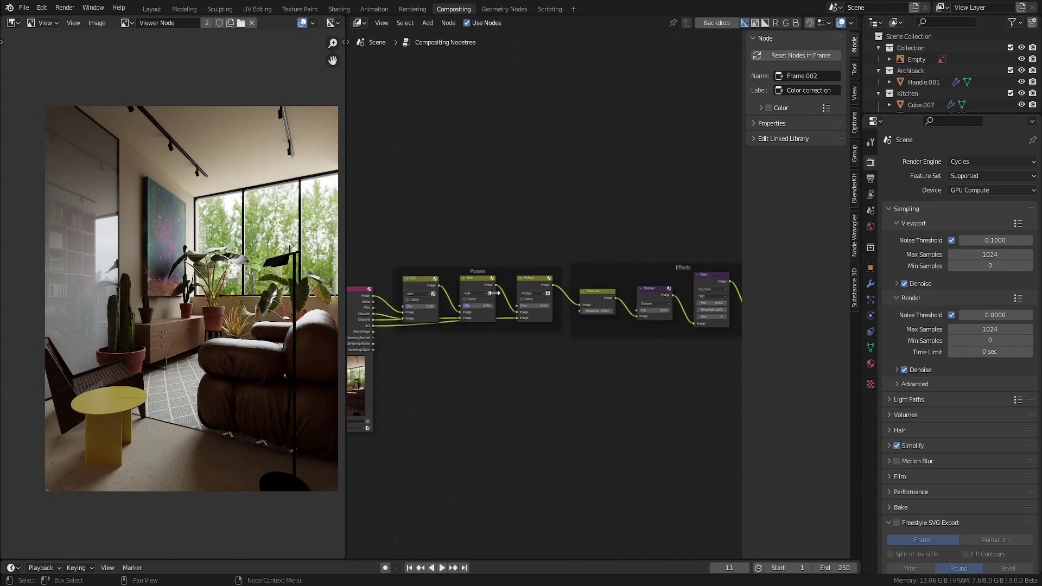
scroll(486, 269, "up", 3)
scroll(456, 289, "up", 1)
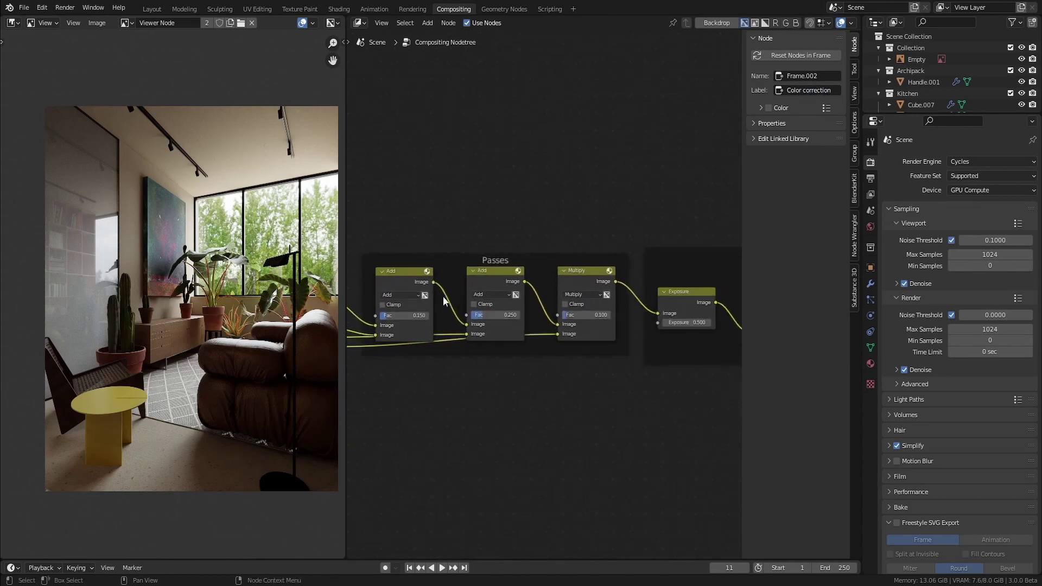
middle_click_drag(500, 298, 617, 279)
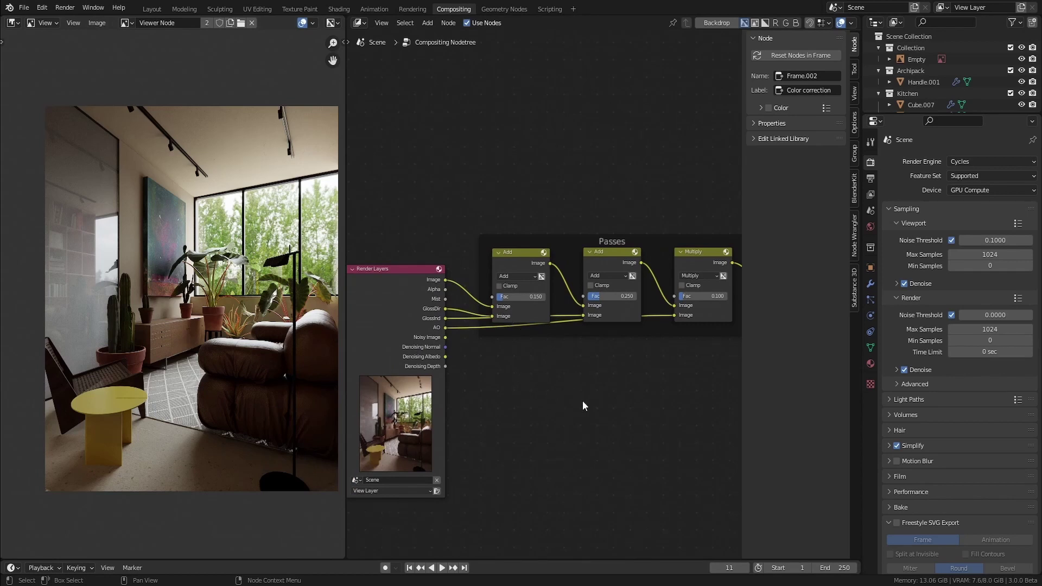
scroll(554, 402, "up", 2)
scroll(553, 413, "down", 1)
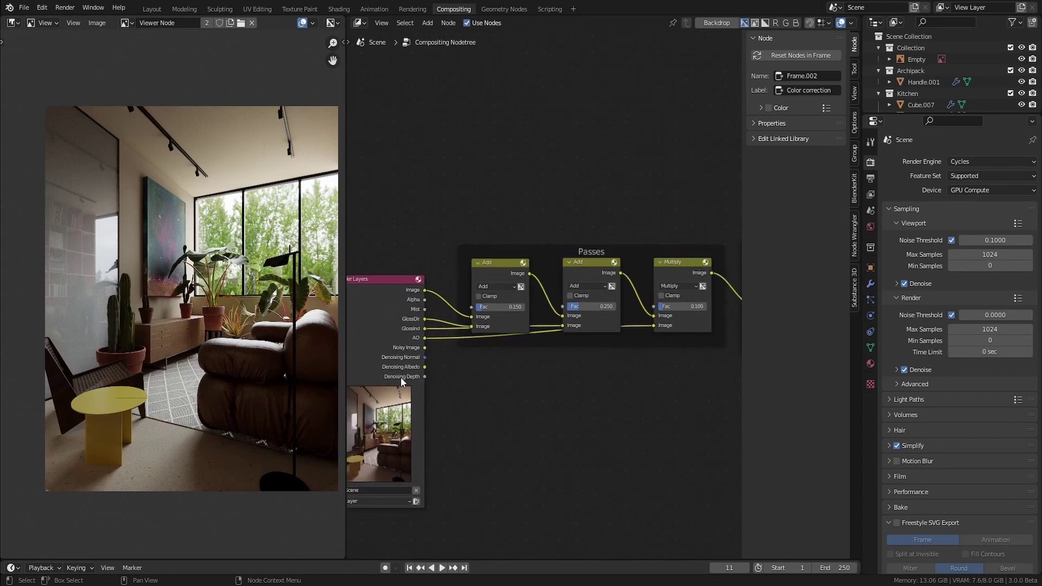
scroll(565, 390, "down", 1)
middle_click_drag(564, 390, 609, 391)
middle_click_drag(499, 277, 543, 274)
left_click(552, 272)
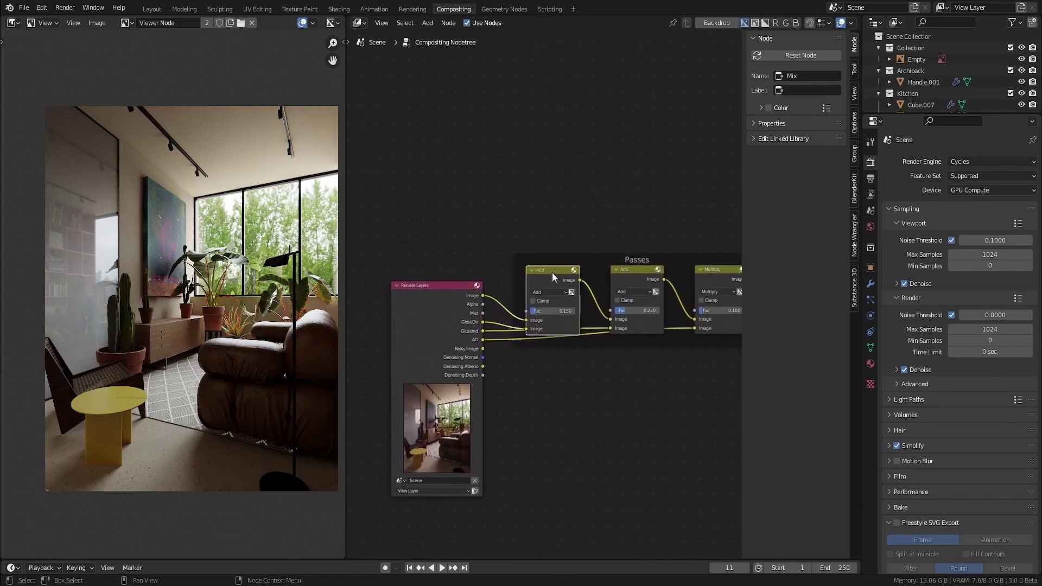
scroll(552, 274, "up", 1)
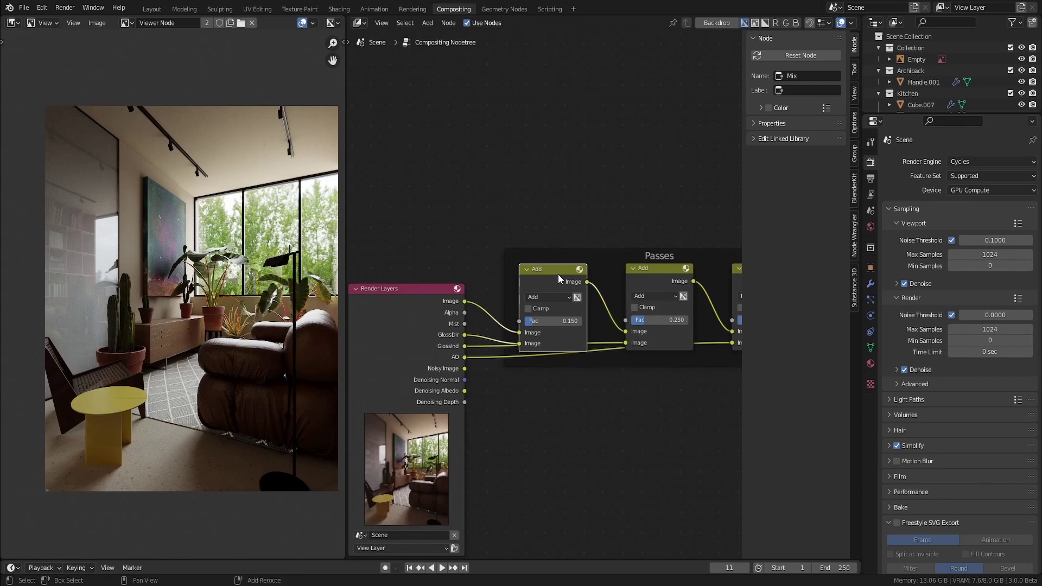
key("shift+d")
left_click(510, 270)
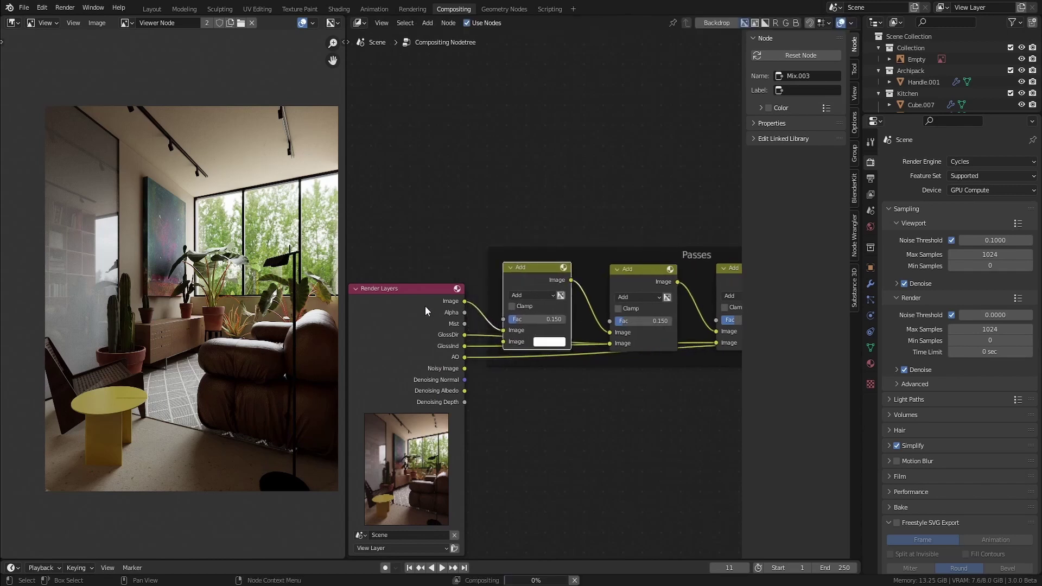
- Connect the Render Layers Noisy Image output to the duplicated node's second Image input and set its blending mode to Mix
left_click(425, 305)
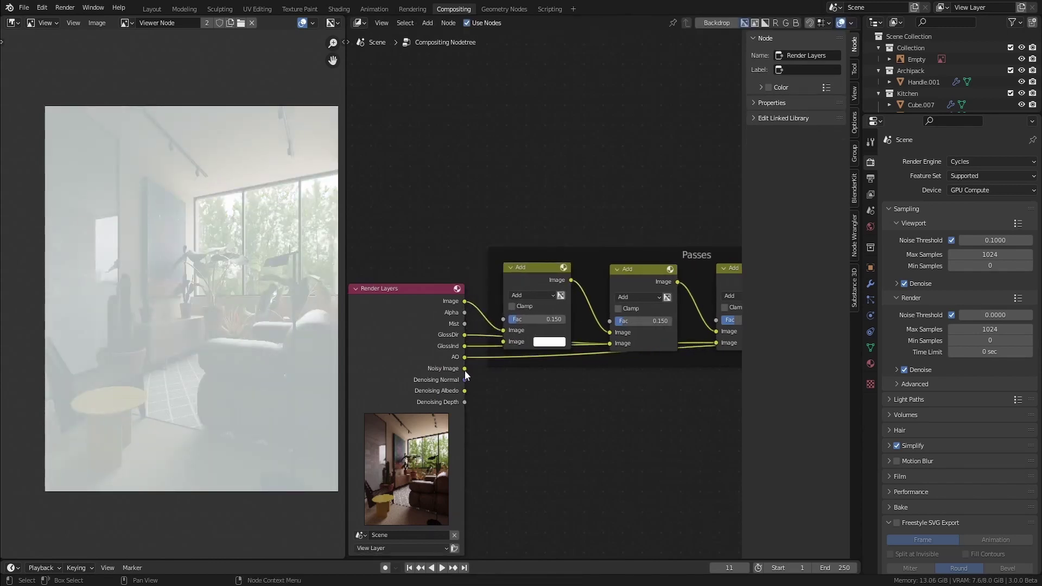
left_click_drag(464, 369, 505, 342)
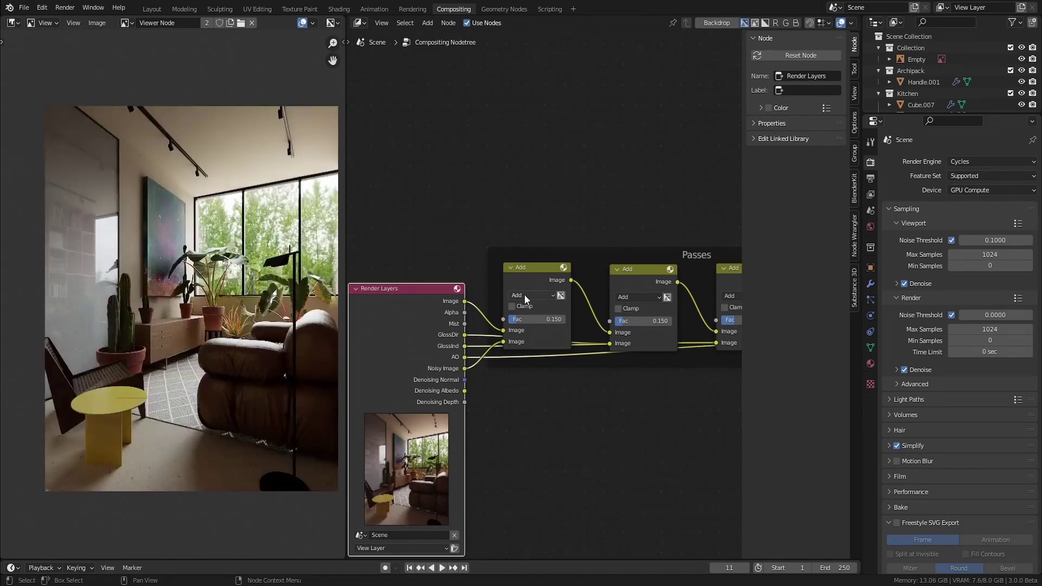
left_click(524, 294)
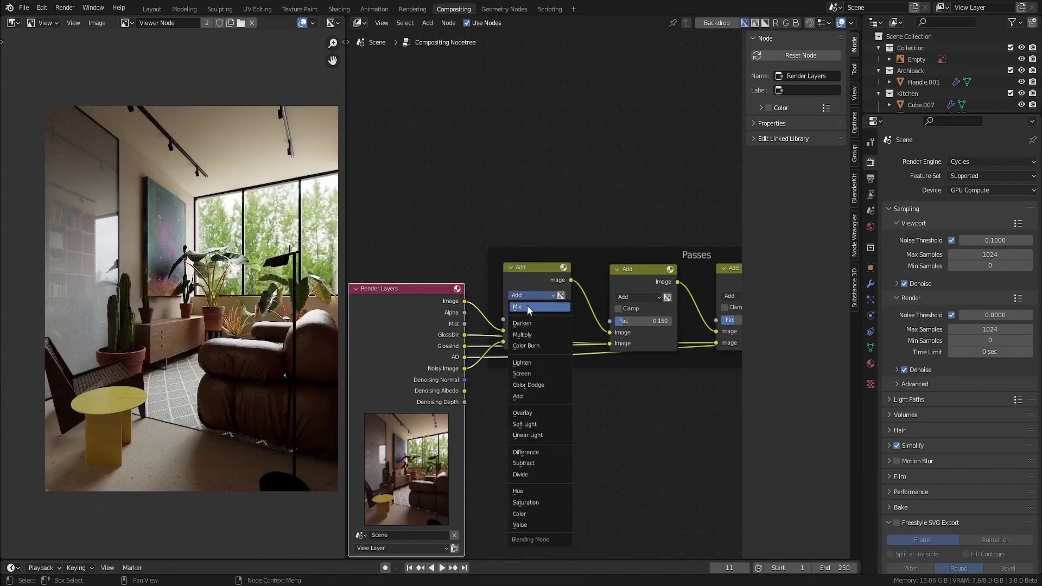
left_click(526, 305)
- Try higher factors on the Mix node and set its Fac to 0.15
scroll(527, 312, "up", 1)
left_click_drag(529, 319, 558, 320)
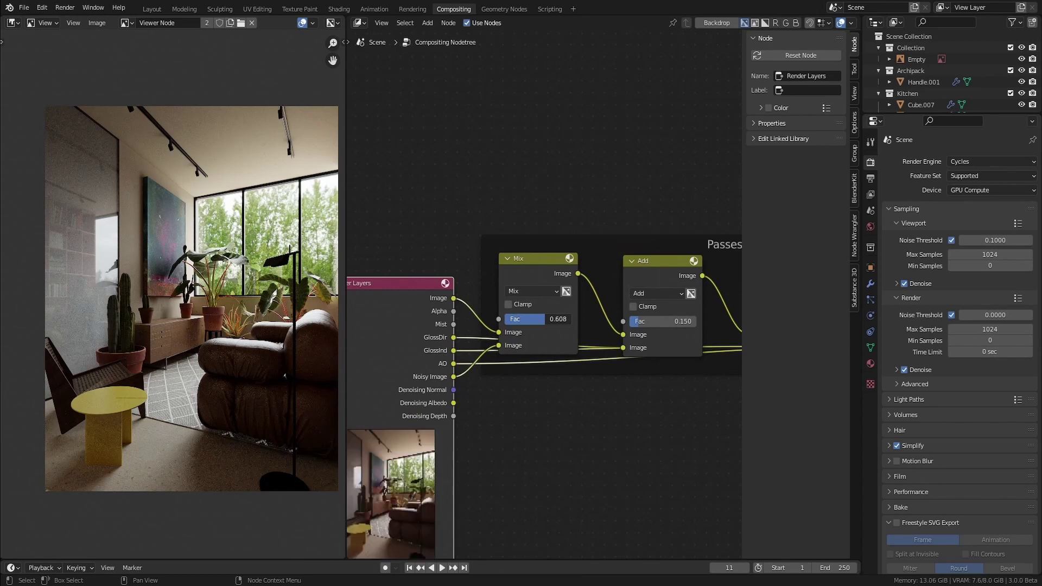
left_click_drag(557, 319, 542, 319)
left_click(529, 320)
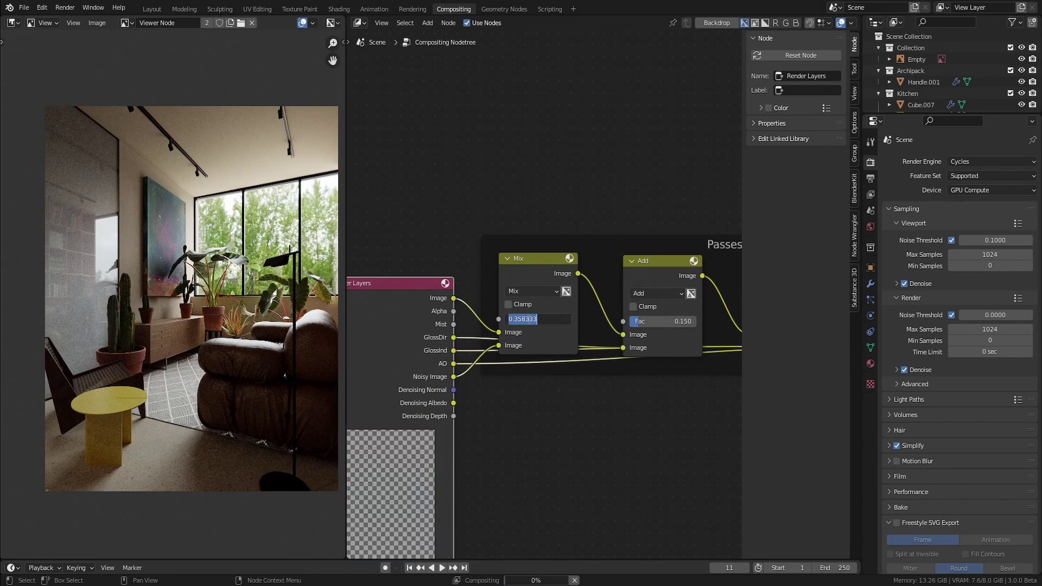
key("BackSpace")
type(".1")
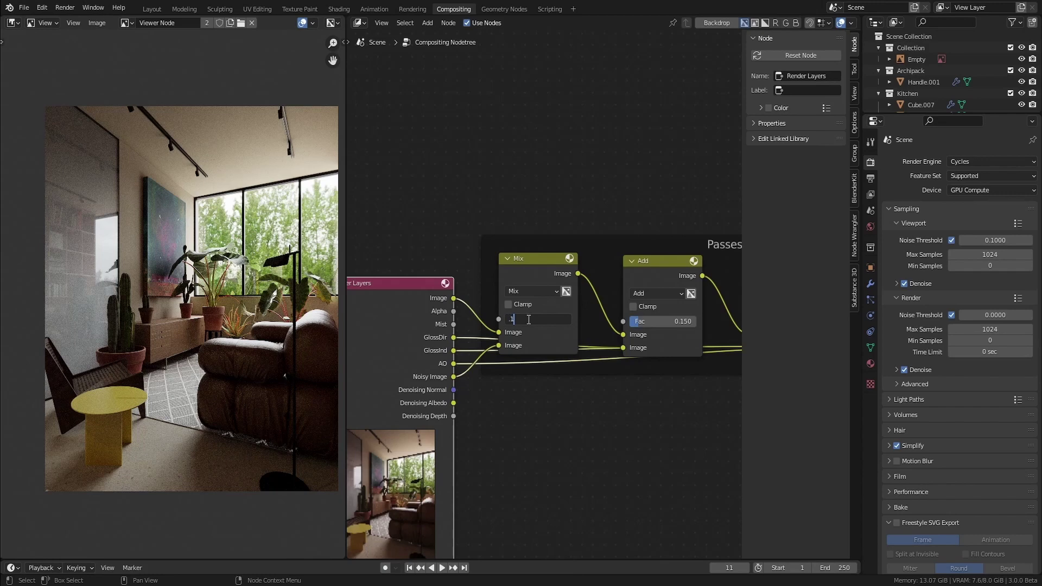
type("50")
key("Return")
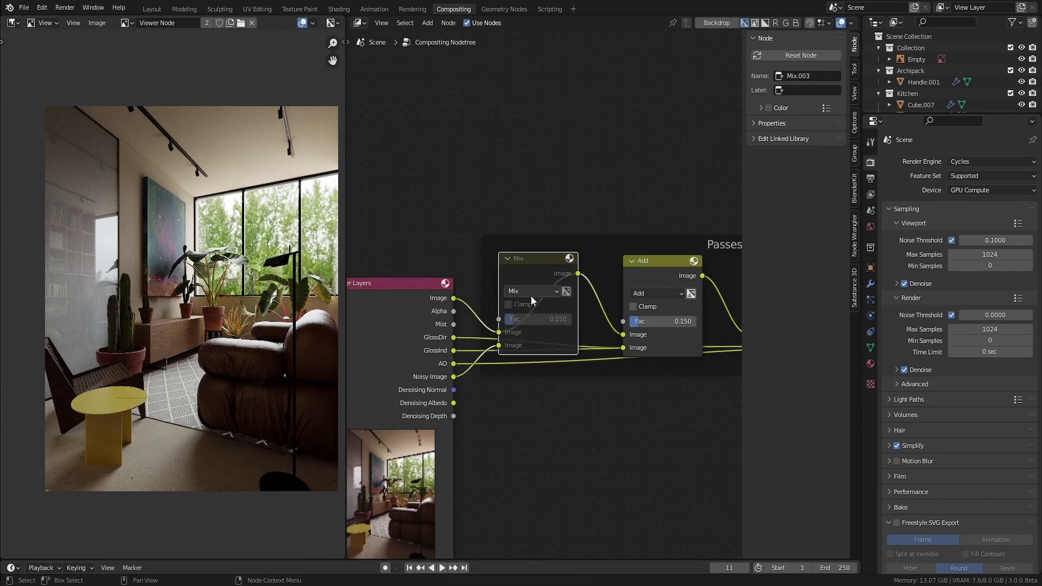
- Set the Mix node's Fac to 0.1 for a subtle blend of the noisy image
left_click(530, 319)
type(".1")
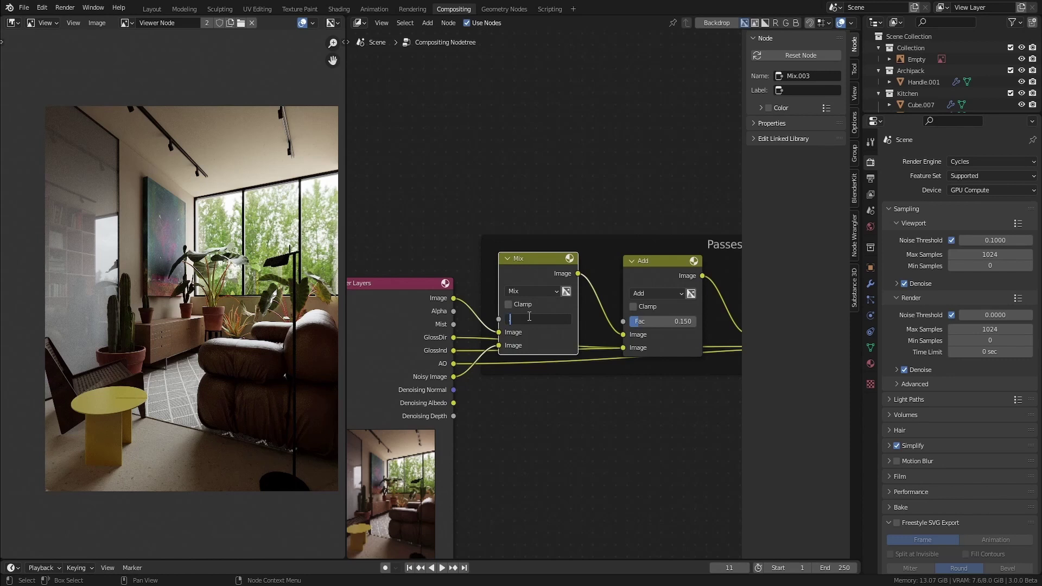
key("Return")
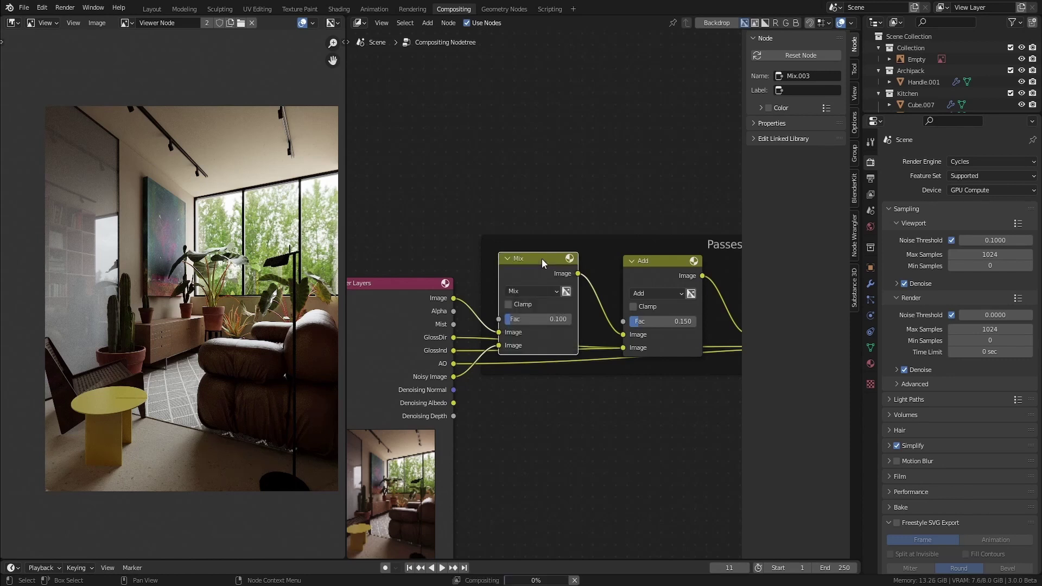
- Hide the node editor's sidebar and move the Composite and Viewer nodes with their reroute point closer to the Color correction frame
scroll(525, 334, "down", 3)
key("Home")
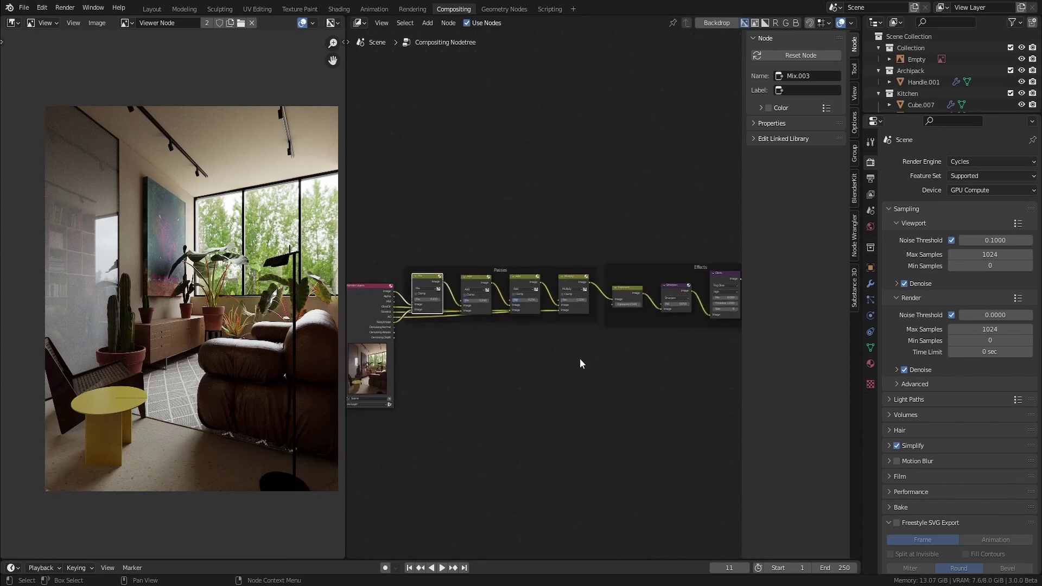
key("n")
left_click_drag(808, 243, 761, 315)
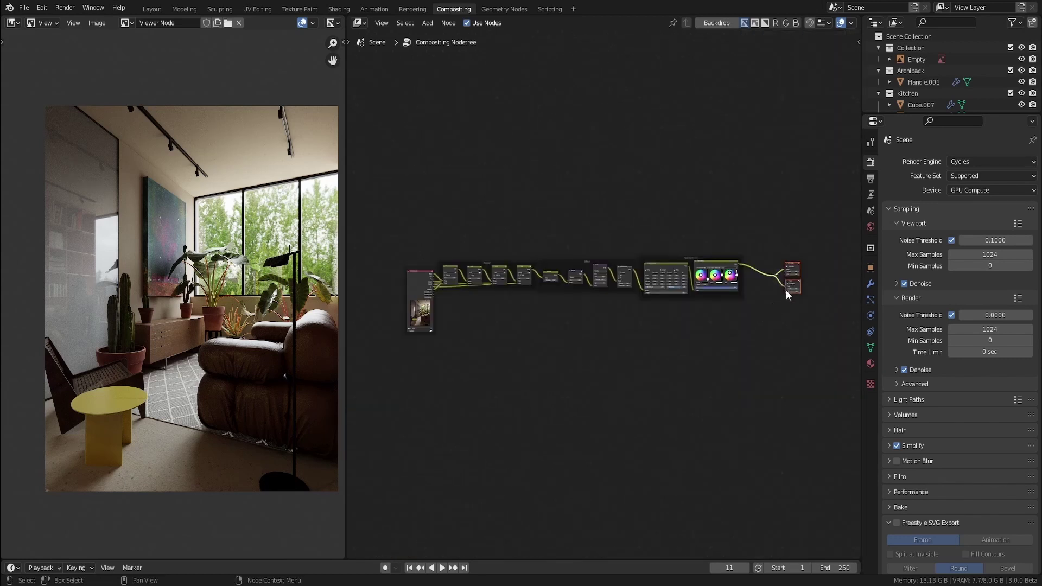
left_click_drag(800, 268, 778, 269)
left_click_drag(839, 236, 376, 354)
left_click(520, 376)
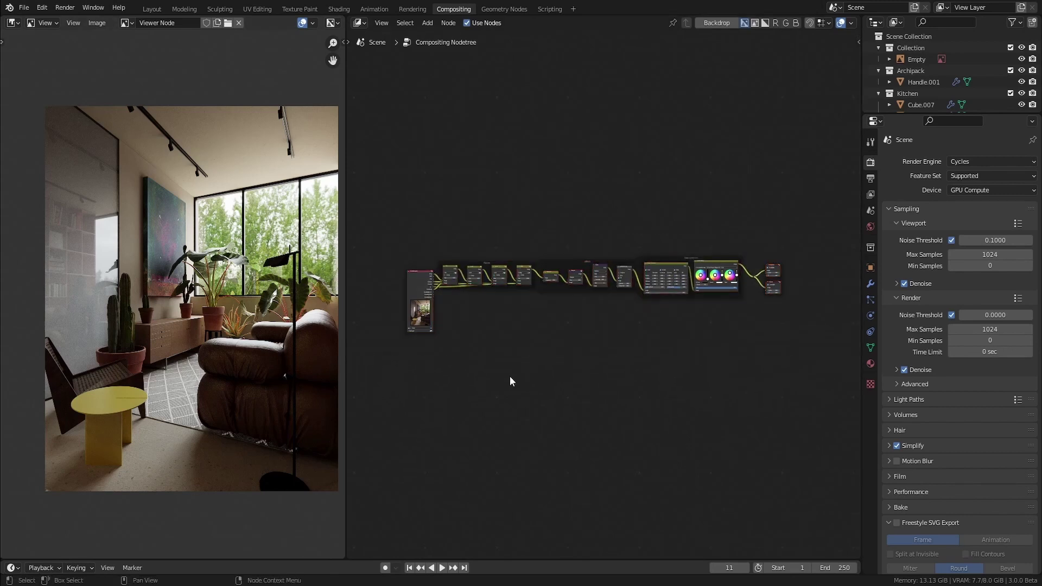